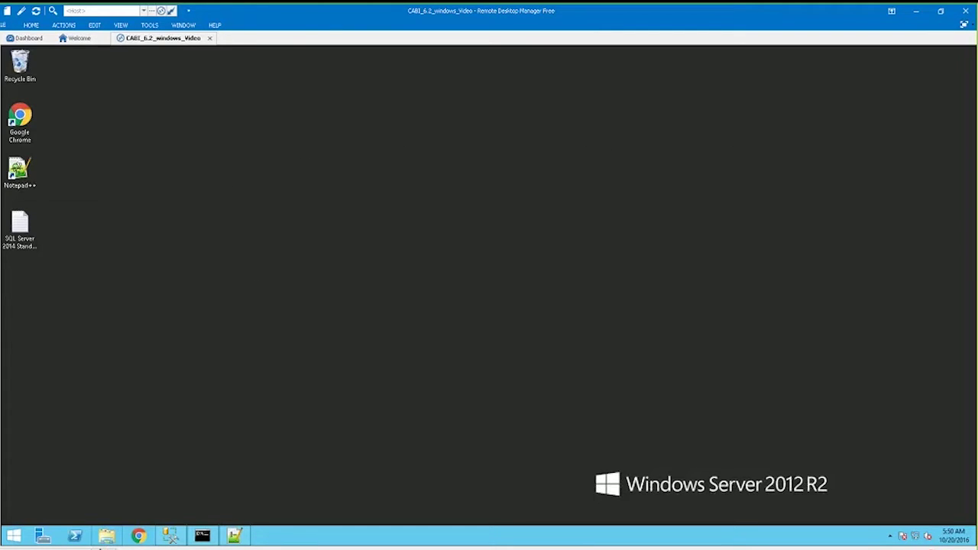
left_click(106, 539)
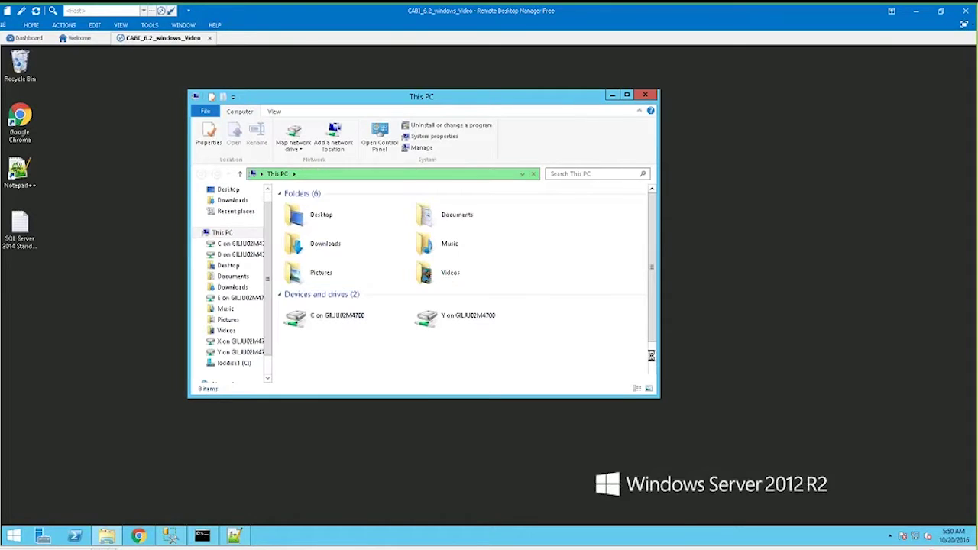
double_click(365, 374)
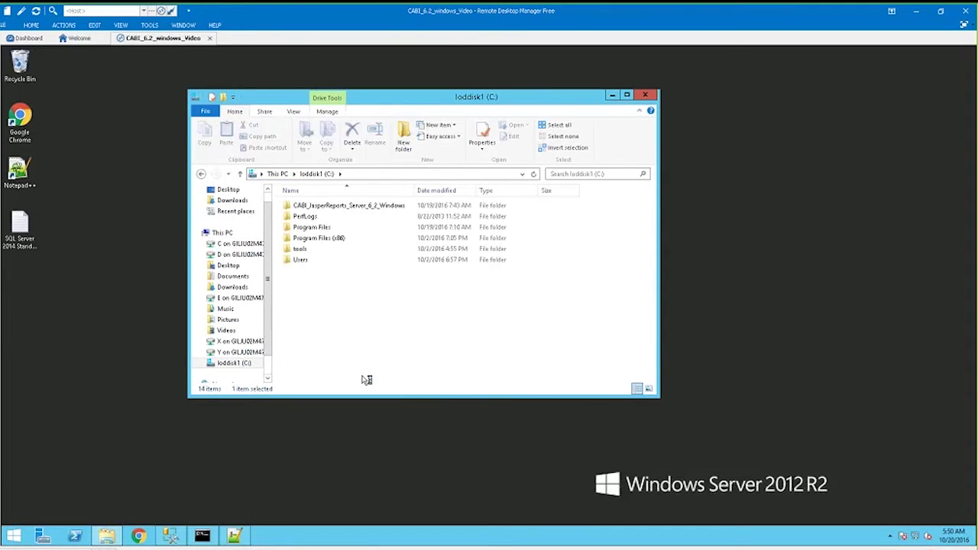
left_click(312, 236)
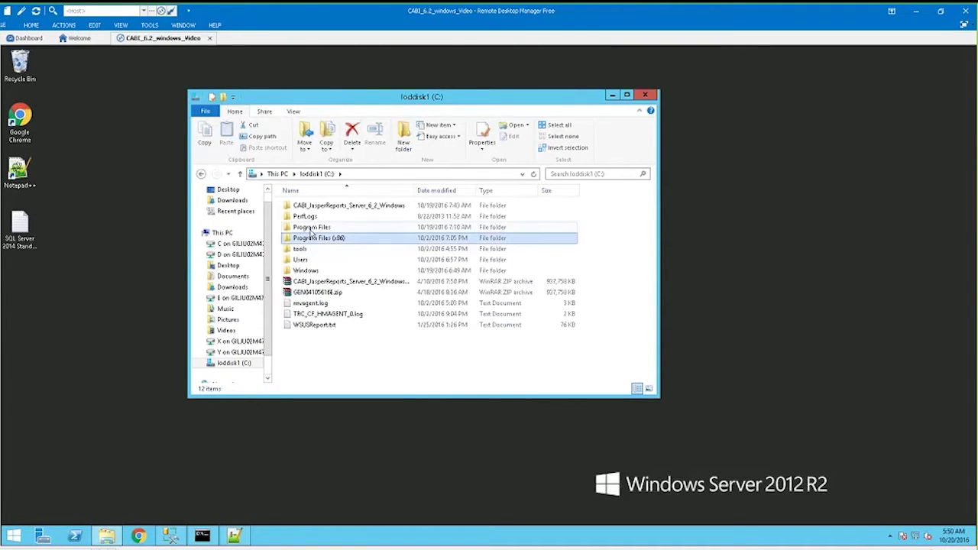
double_click(311, 228)
double_click(308, 238)
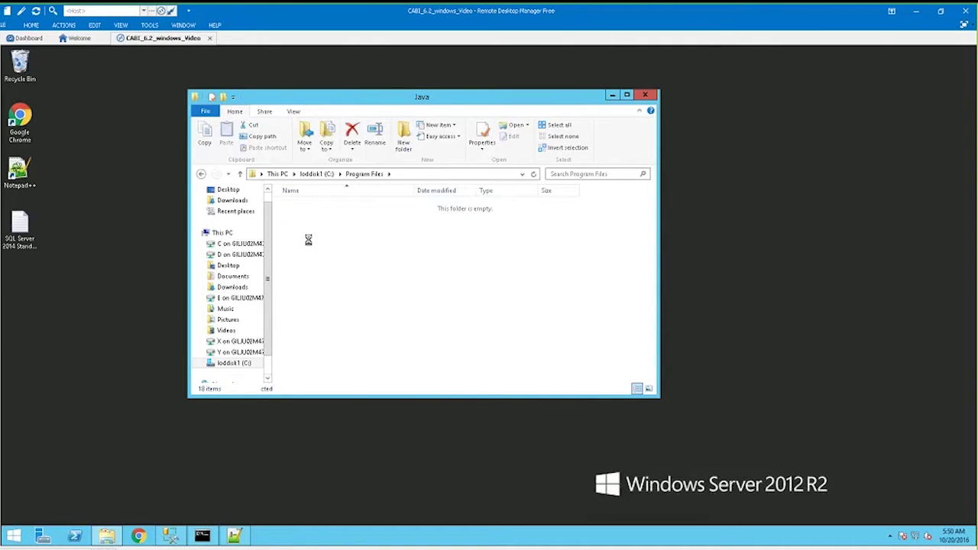
left_click(359, 206)
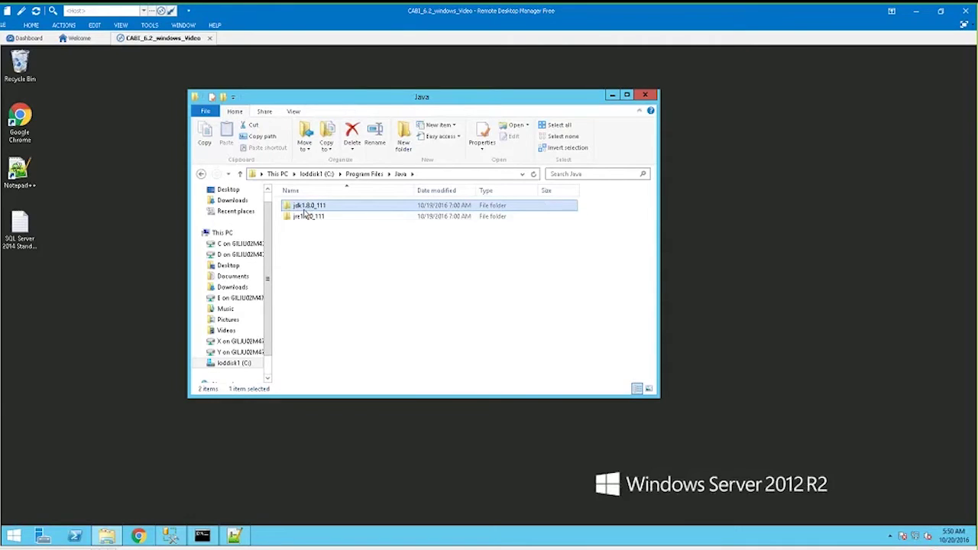
mouse_move(306, 216)
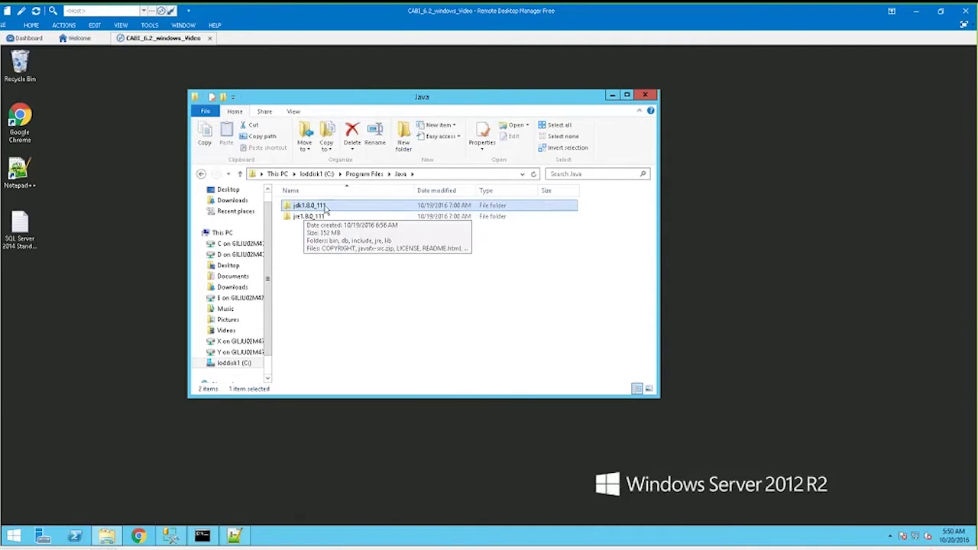
left_click(403, 263)
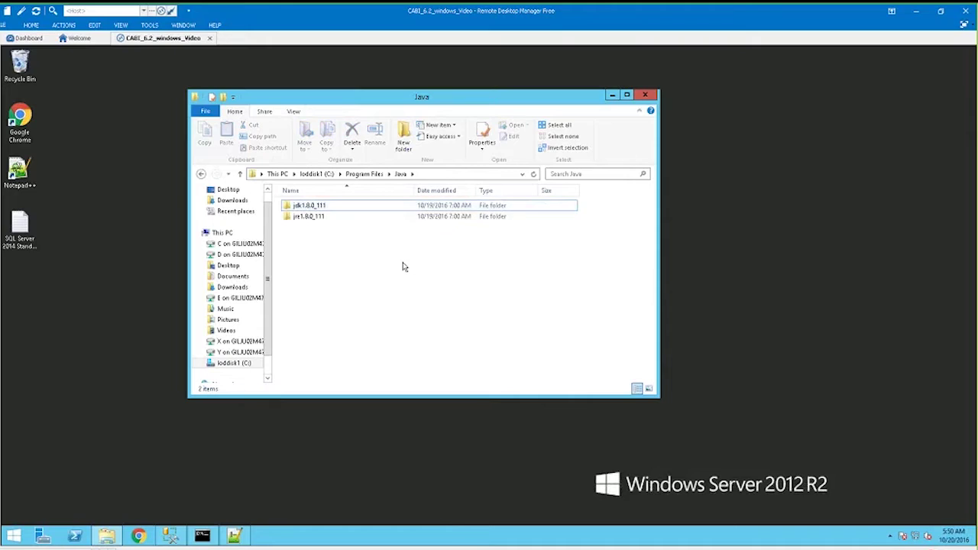
left_click(646, 96)
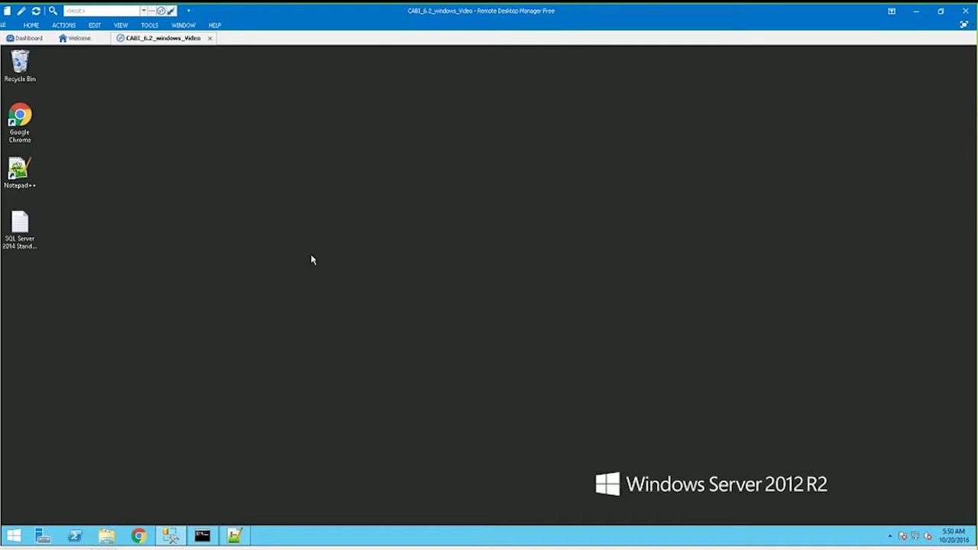
right_click(14, 535)
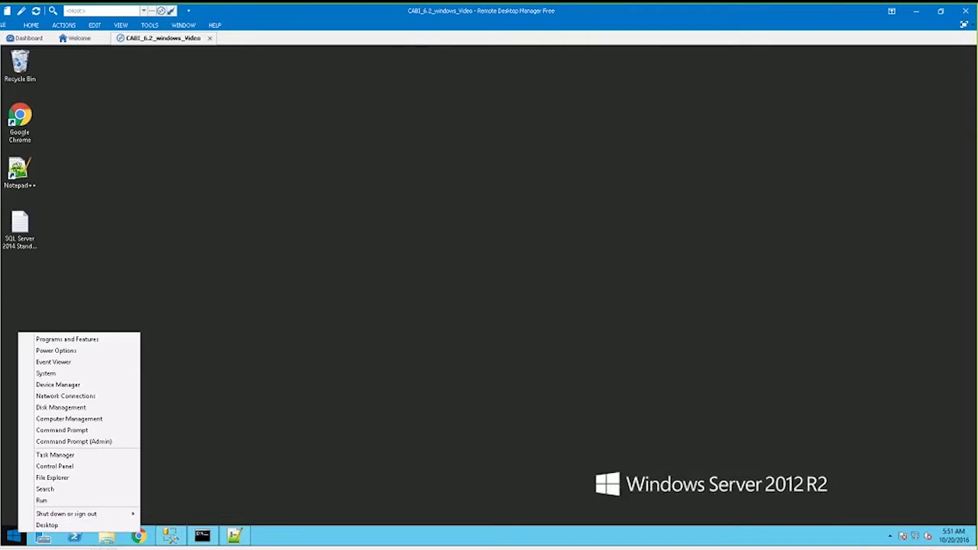
left_click(84, 373)
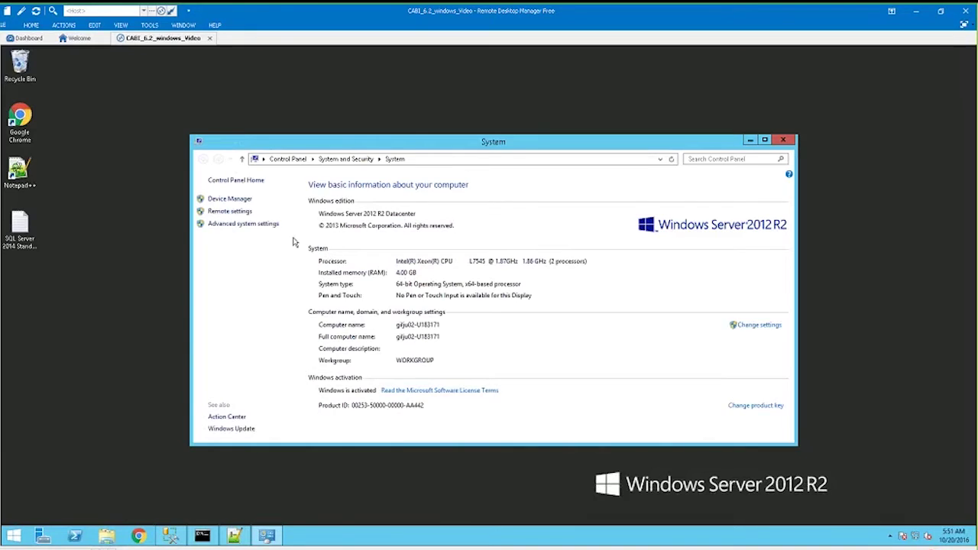
left_click(266, 223)
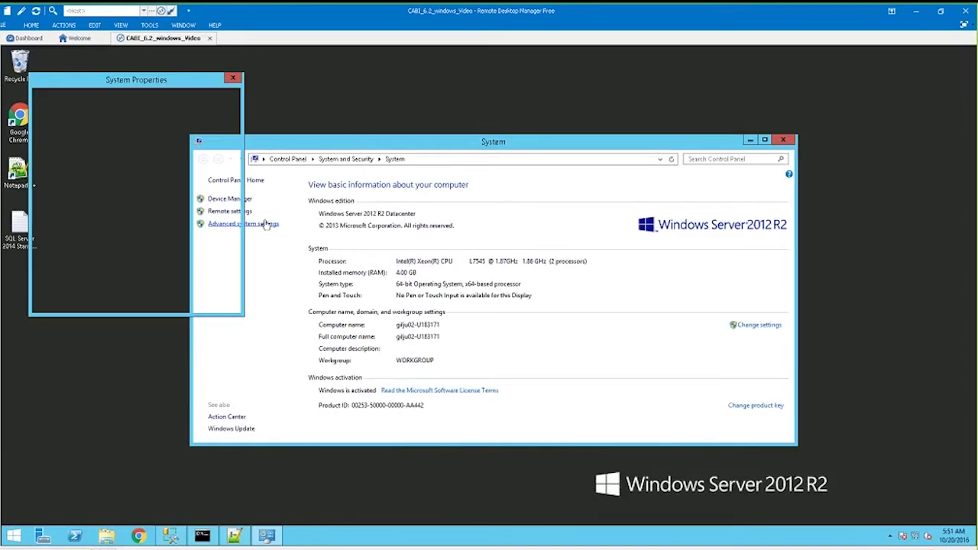
left_click(201, 275)
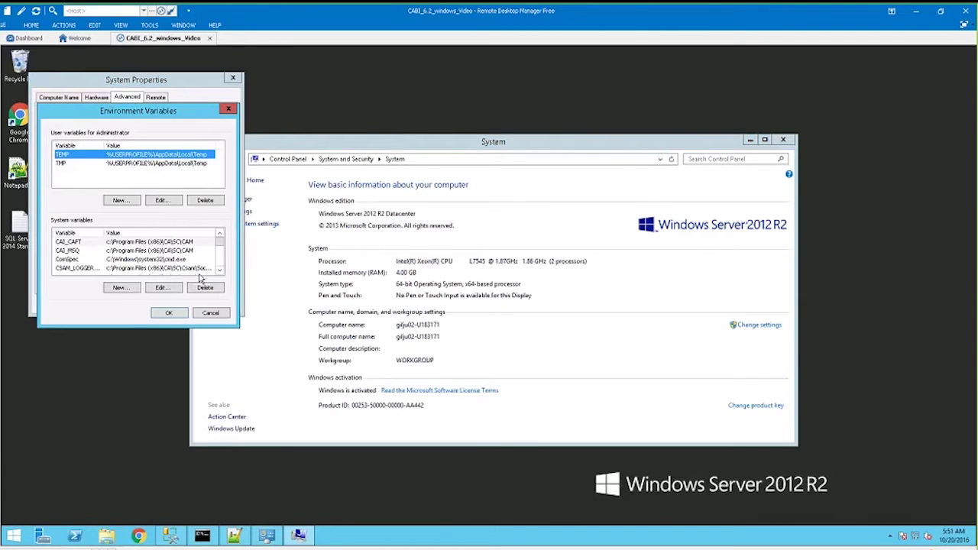
scroll(220, 271, "down", 2)
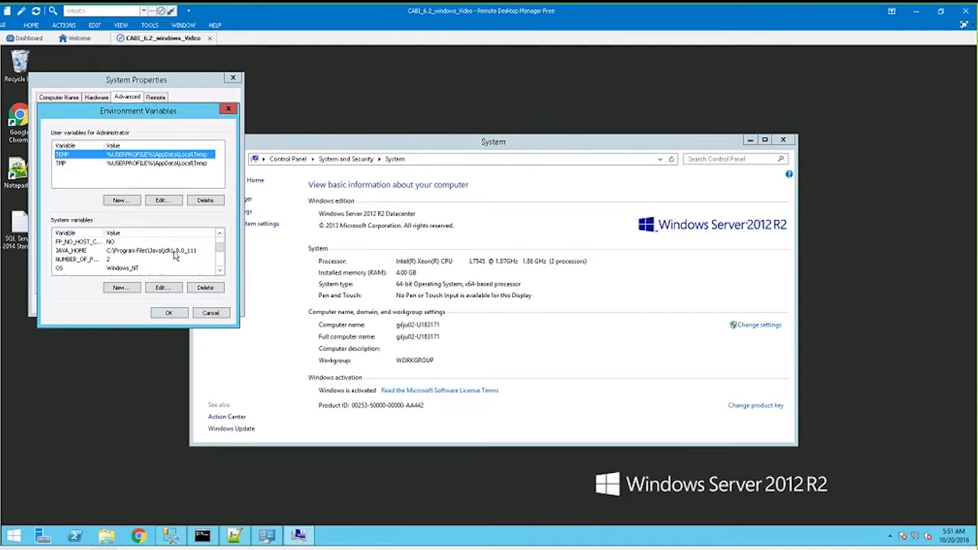
left_click(174, 252)
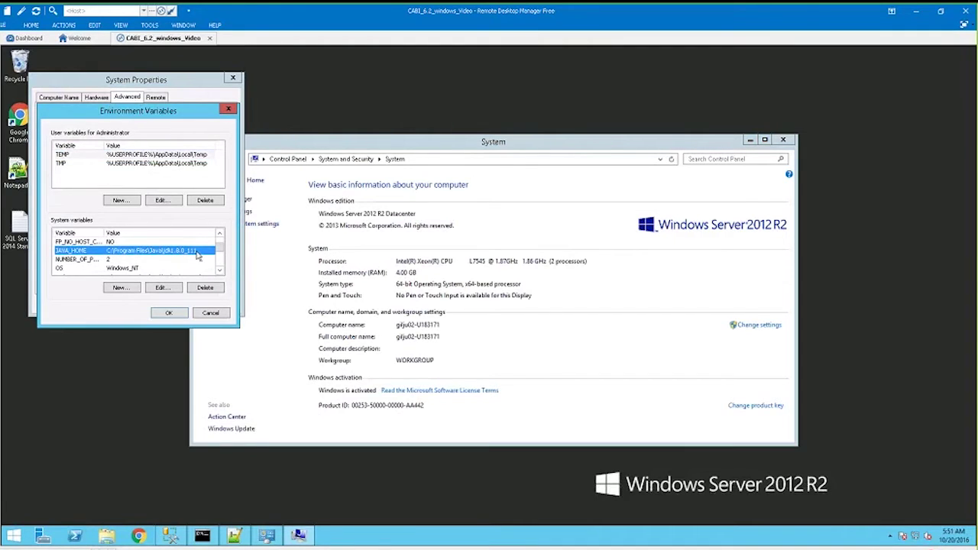
double_click(219, 271)
left_click(219, 271)
left_click(179, 250)
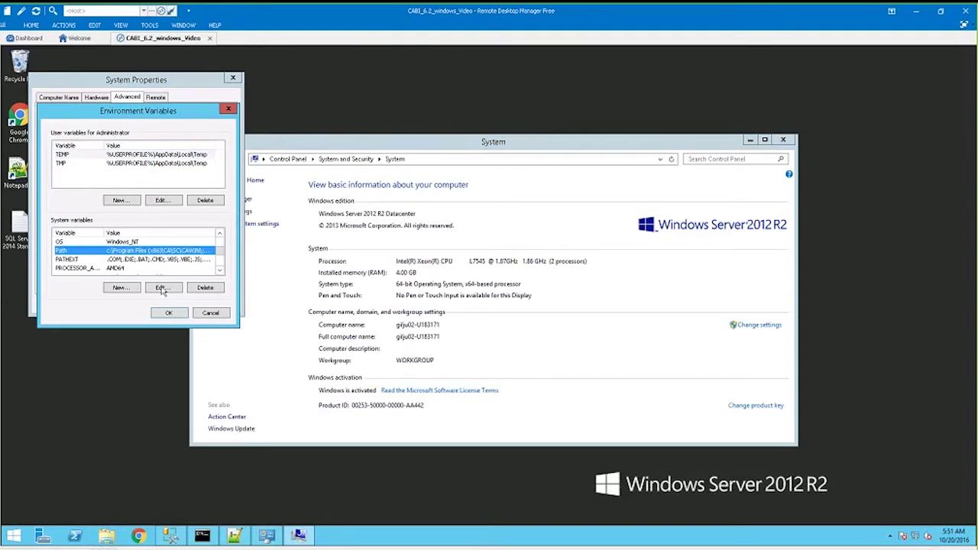
left_click(162, 288)
left_click(168, 178)
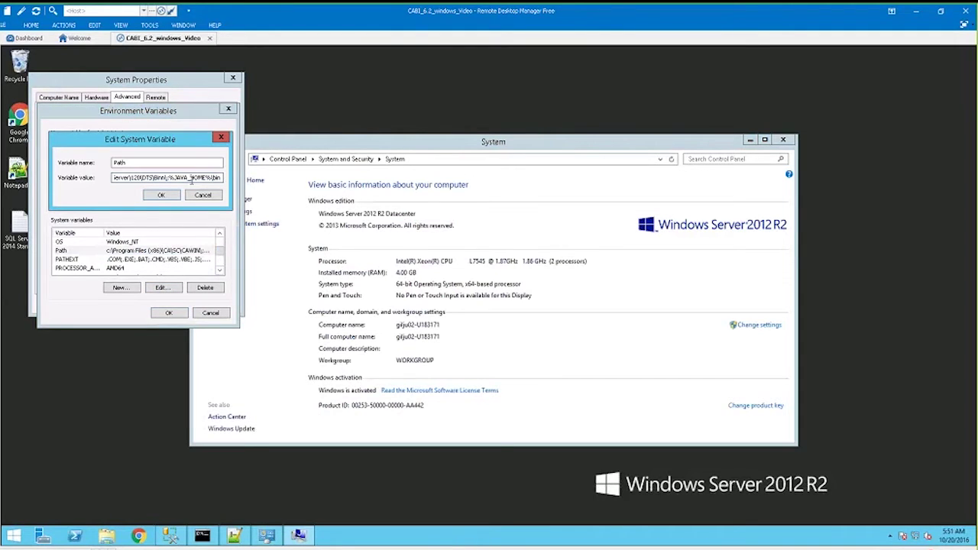
left_click_drag(167, 178, 228, 178)
left_click(204, 195)
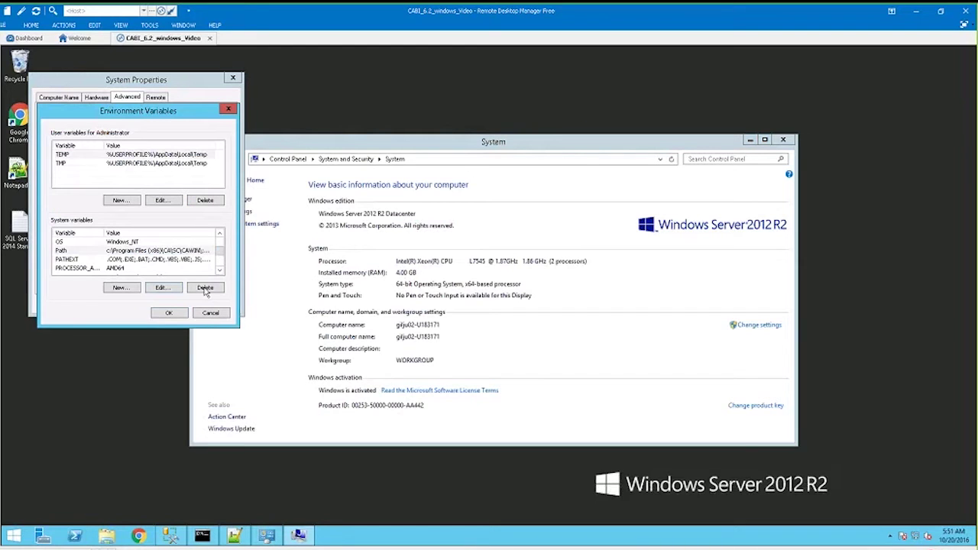
left_click(207, 313)
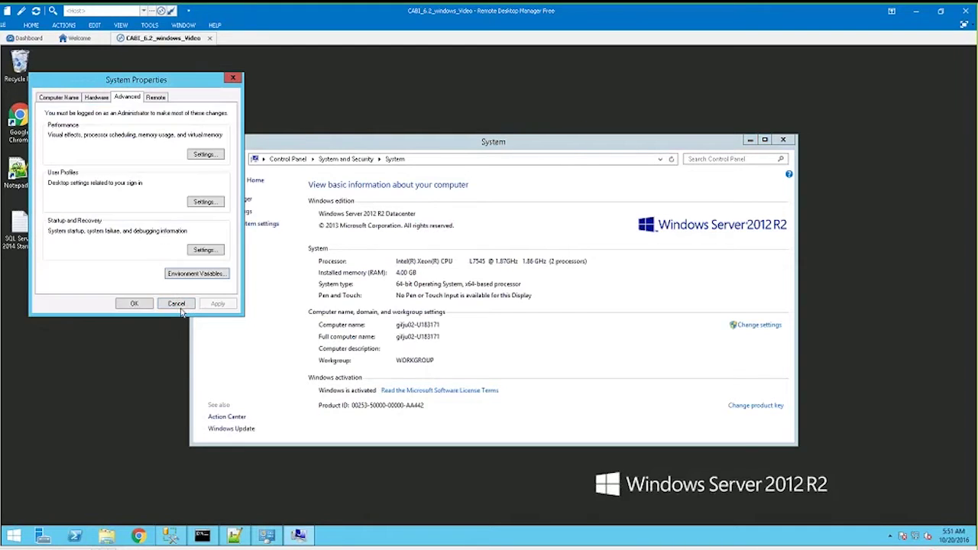
left_click(184, 306)
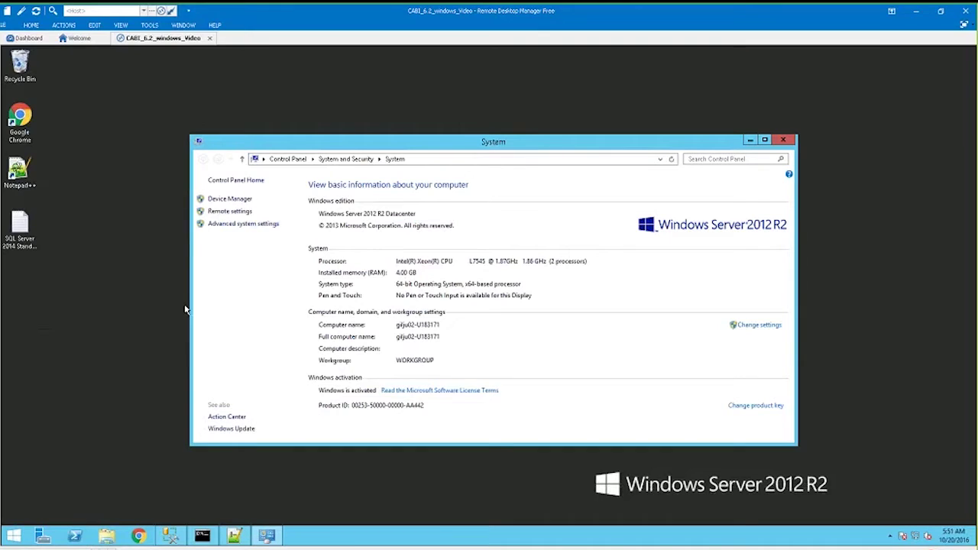
left_click(783, 140)
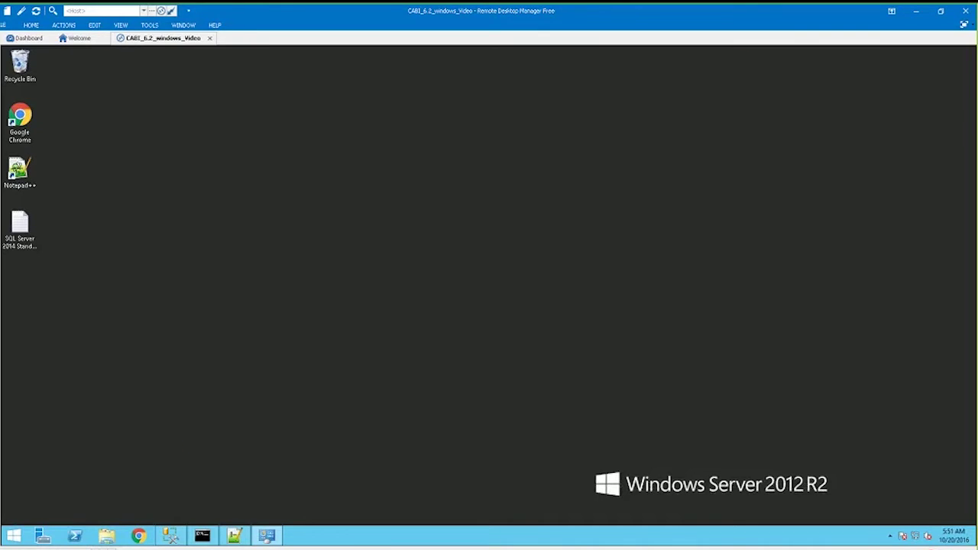
left_click(106, 538)
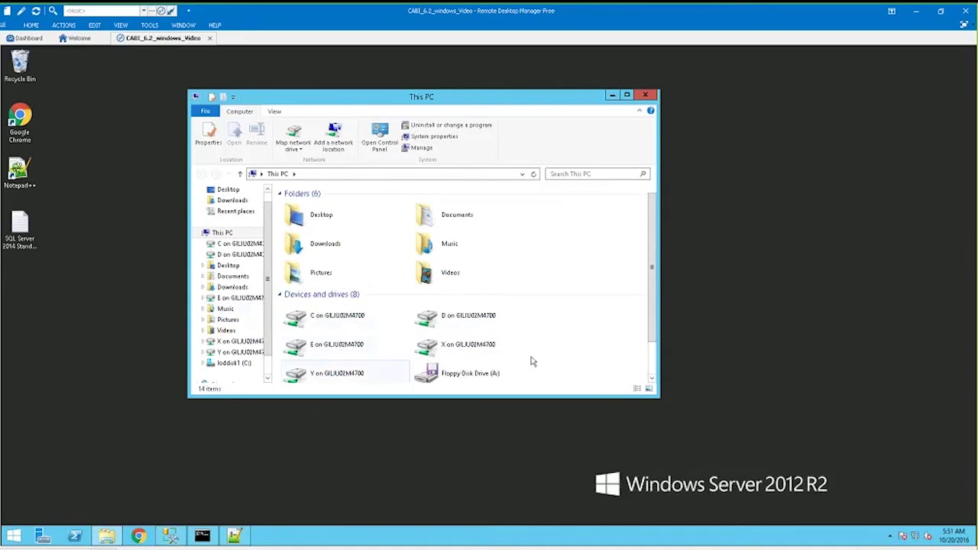
scroll(364, 367, "down", 1)
double_click(364, 367)
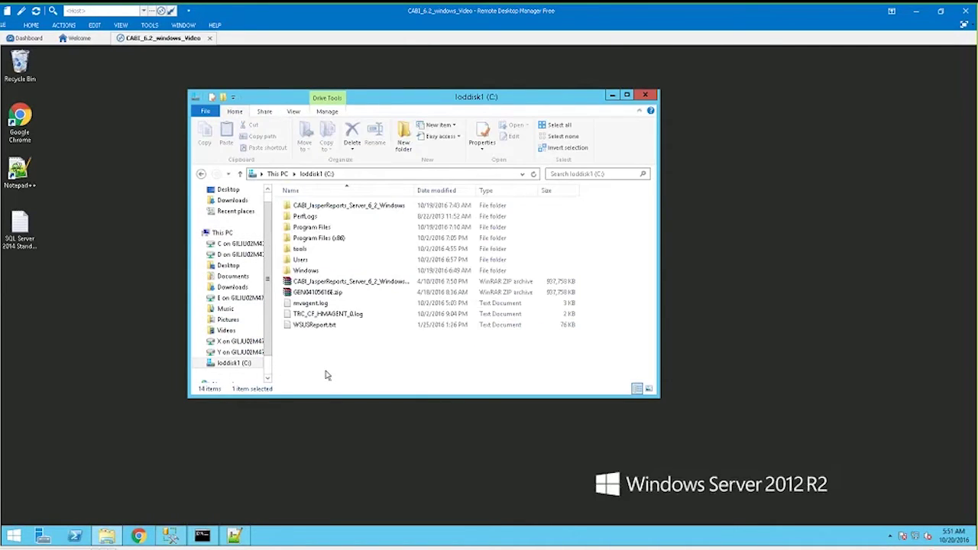
left_click(317, 207)
double_click(313, 227)
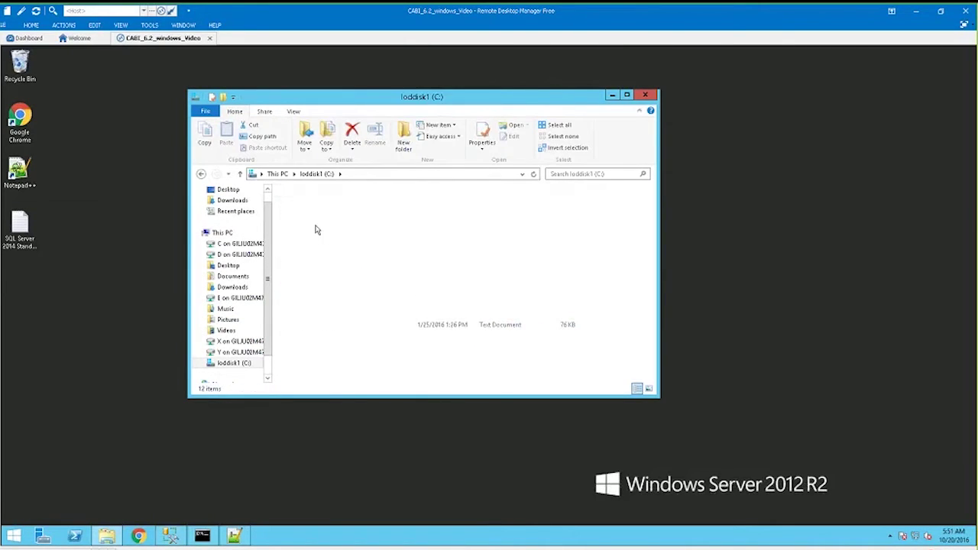
double_click(314, 206)
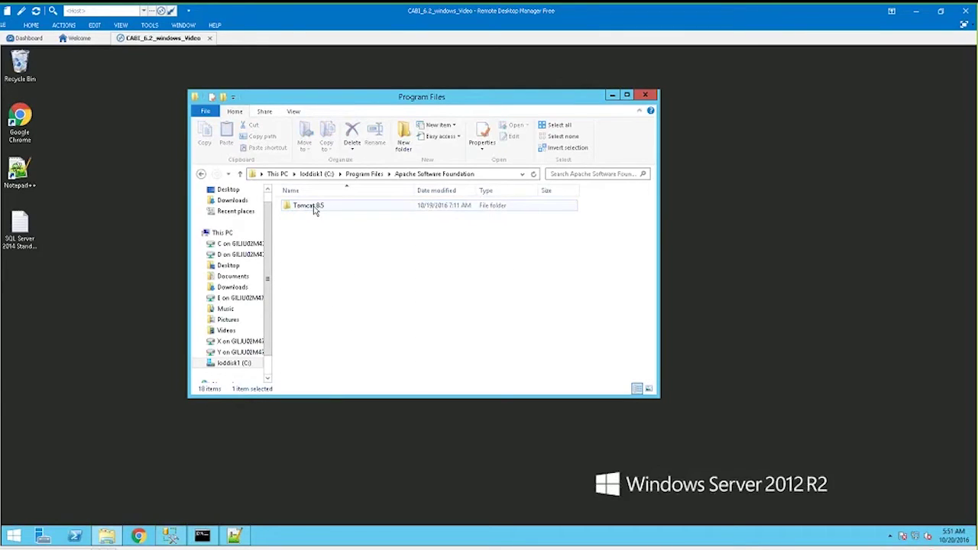
left_click(348, 212)
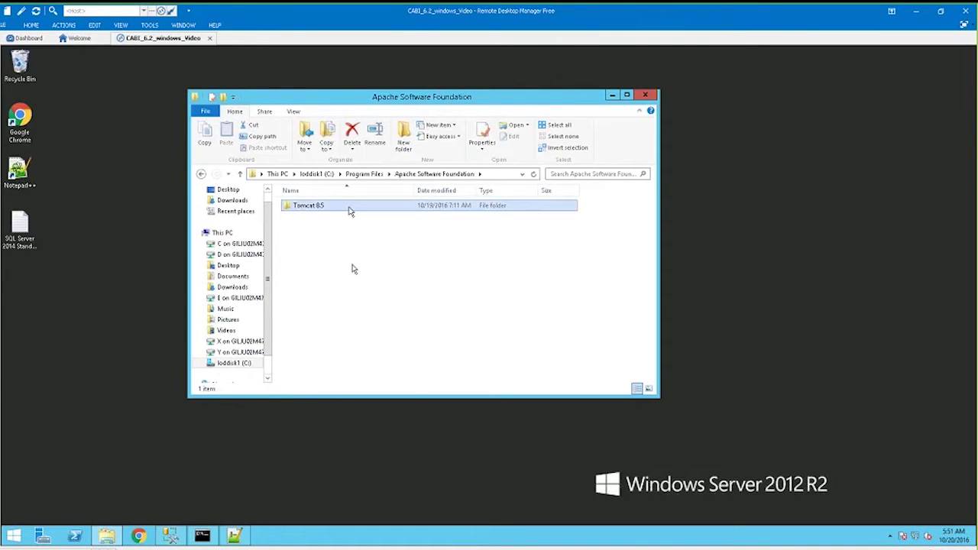
left_click(442, 288)
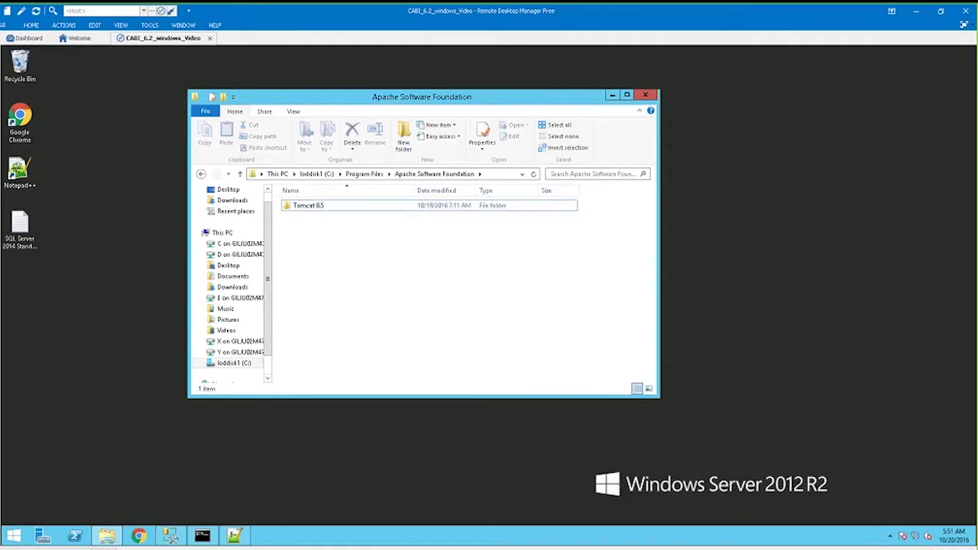
left_click(647, 96)
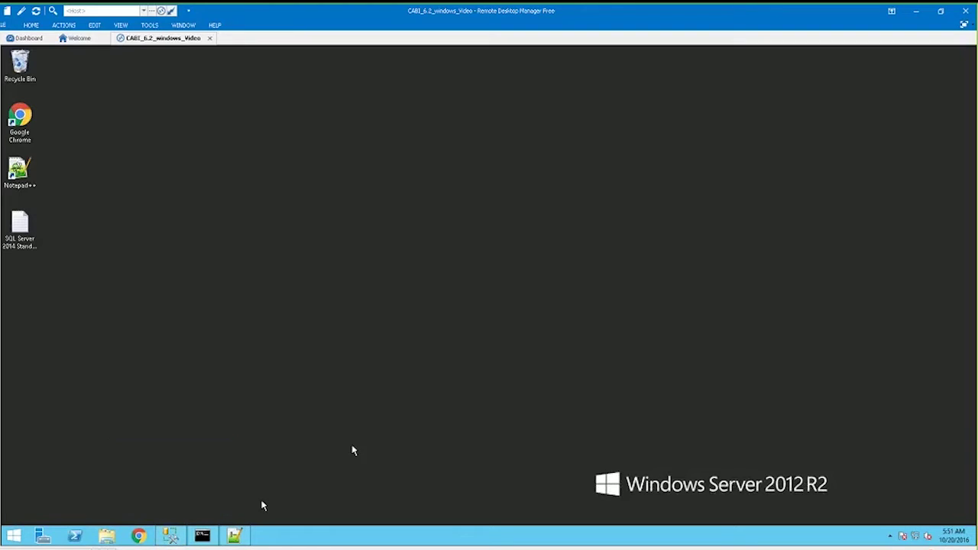
left_click(170, 535)
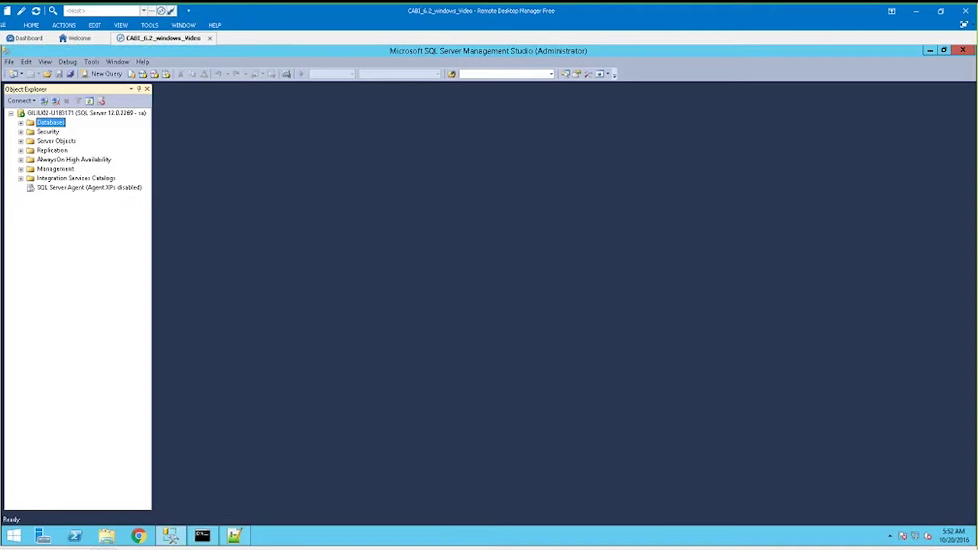
Minimize SQL Server Management Studio to show the desktop.
left_click(932, 51)
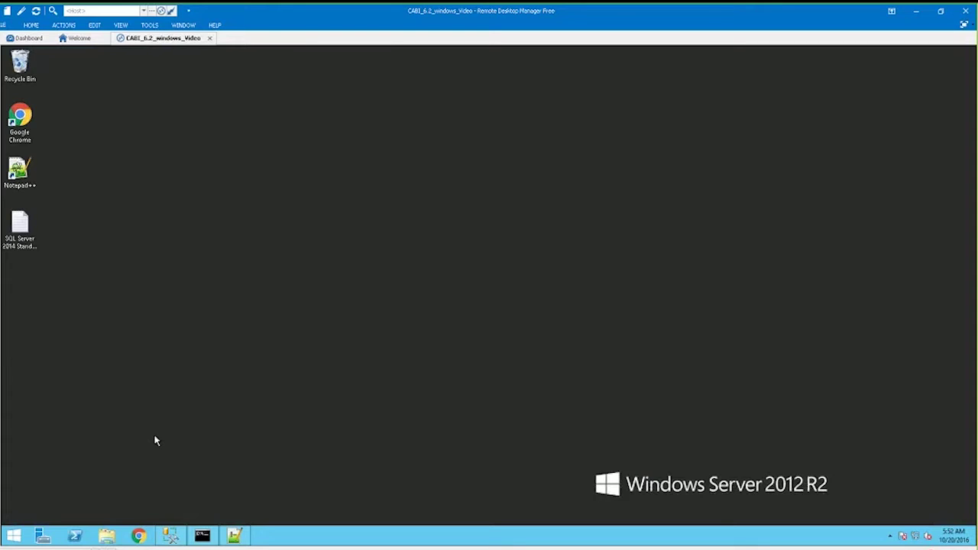
Open This PC and the loddisk1 (C:) drive, then close that window.
left_click(107, 536)
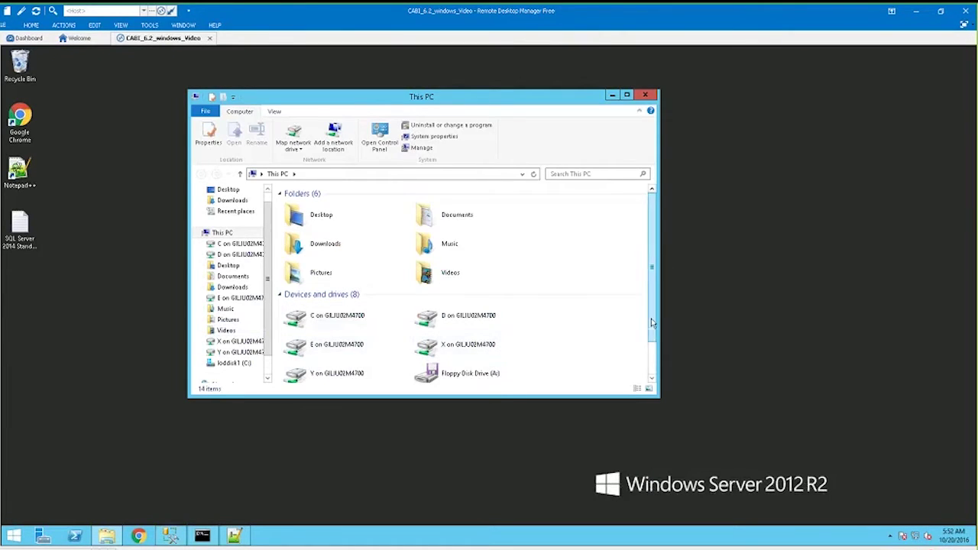
left_click_drag(653, 323, 654, 359)
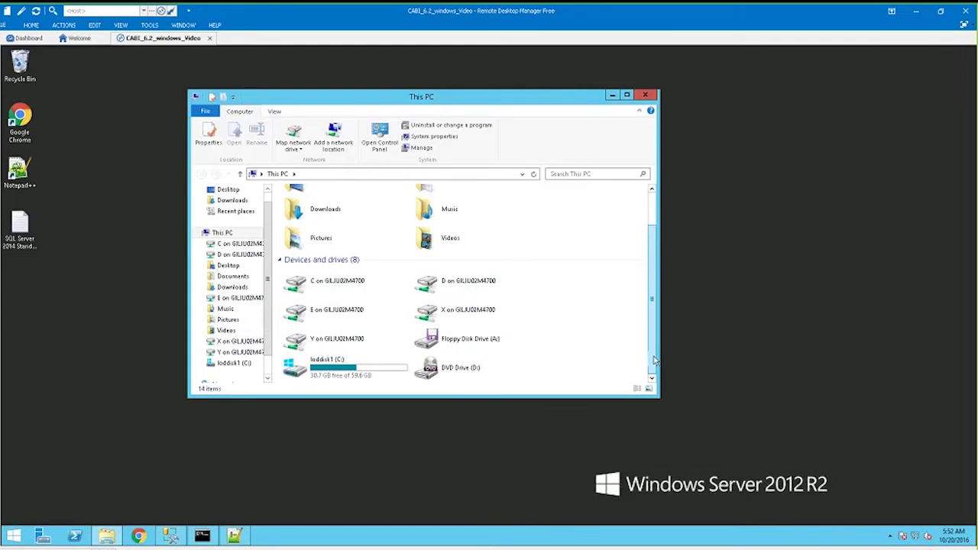
double_click(367, 367)
key("Down")
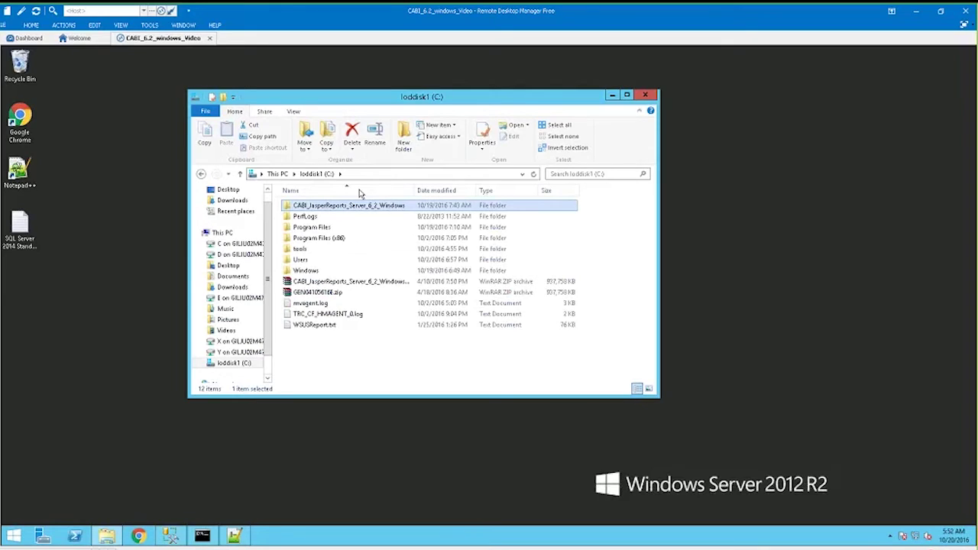
left_click(646, 96)
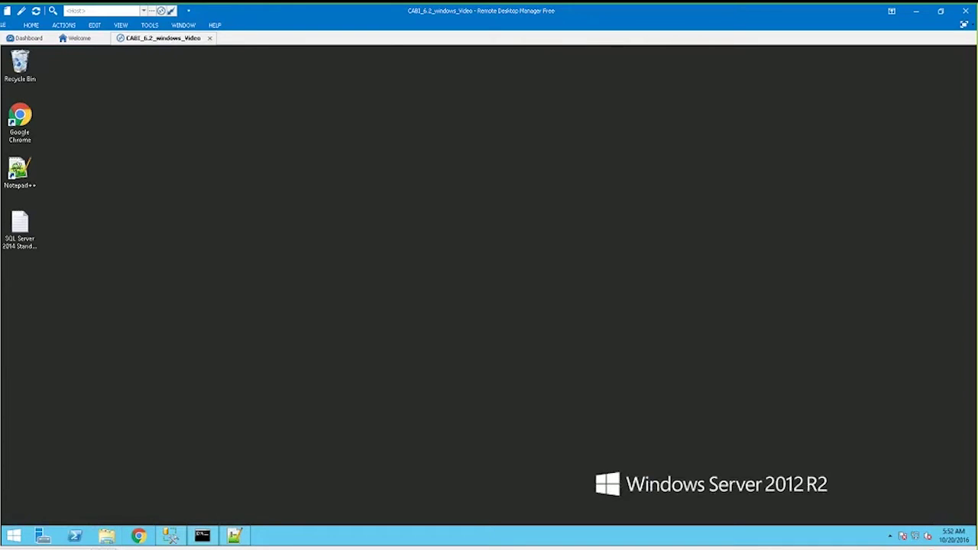
Browse C: to CABI_JasperReports_Server_6_2_Windows\ca_install and open sample.properties in Notepad++.
left_click(107, 539)
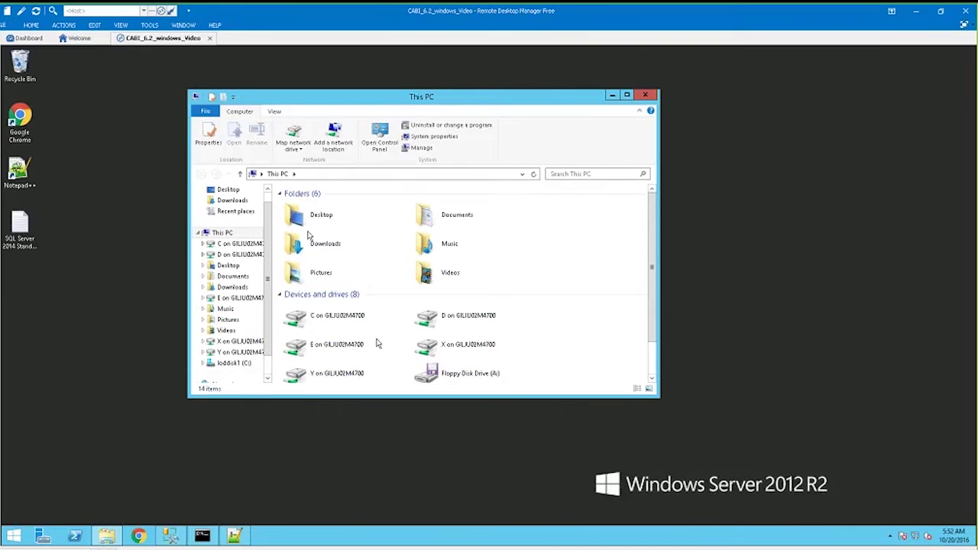
scroll(419, 362, "down", 1)
double_click(321, 367)
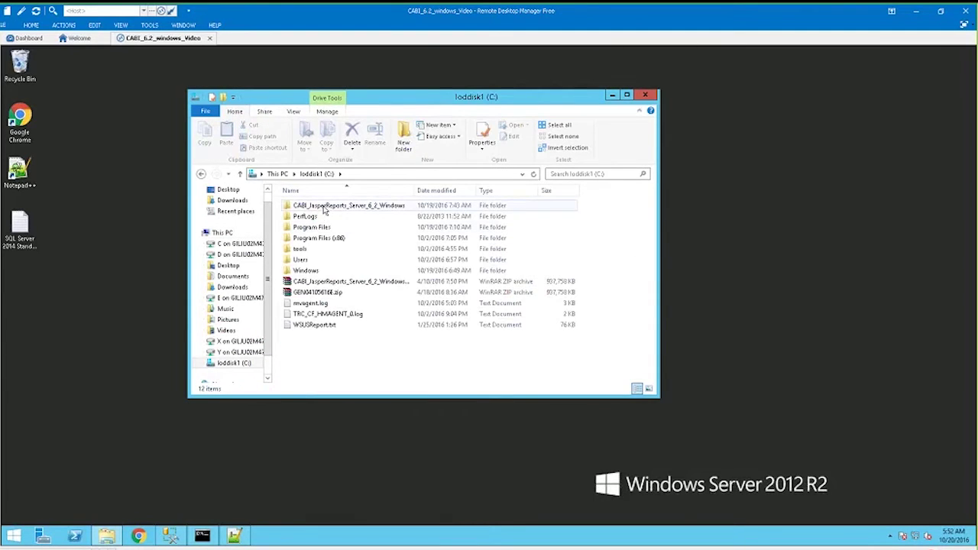
double_click(324, 207)
double_click(316, 233)
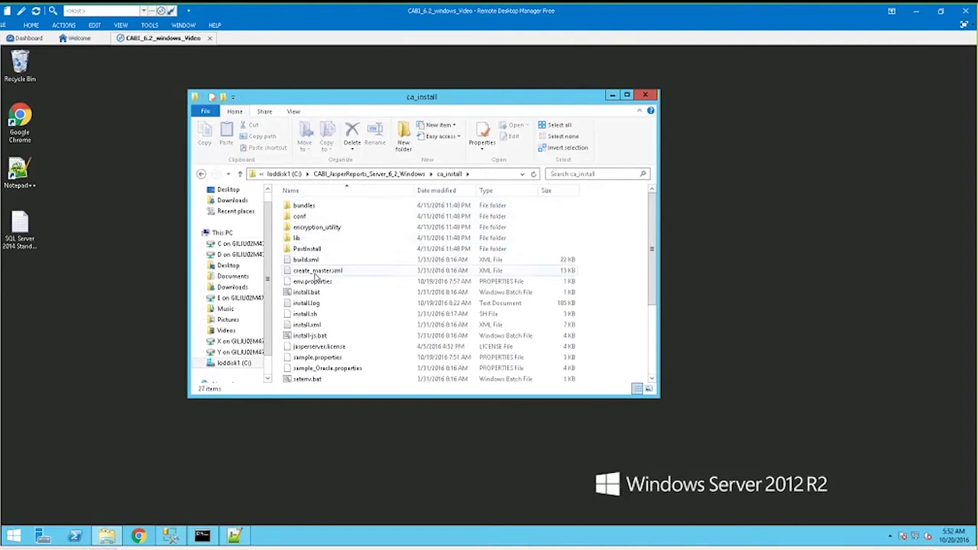
left_click(309, 358)
right_click(310, 358)
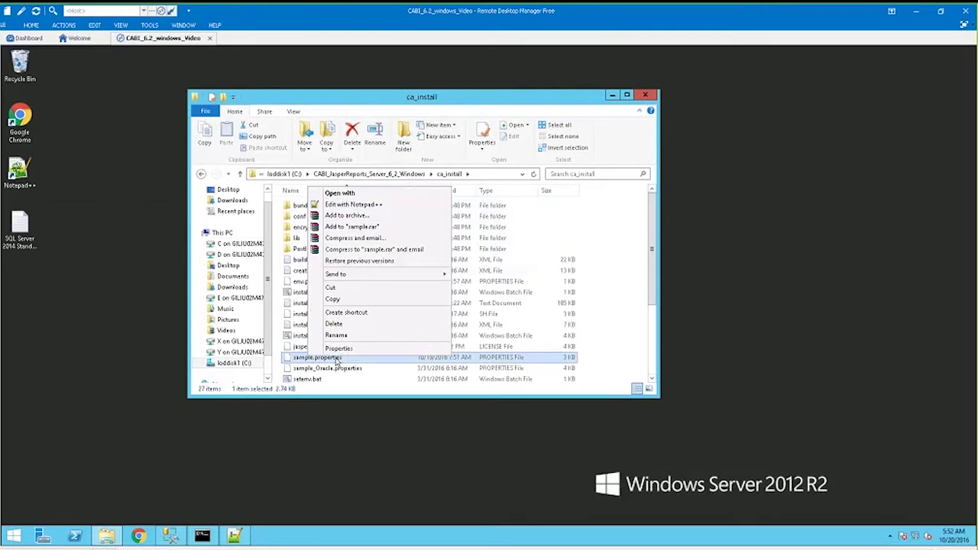
left_click(643, 96)
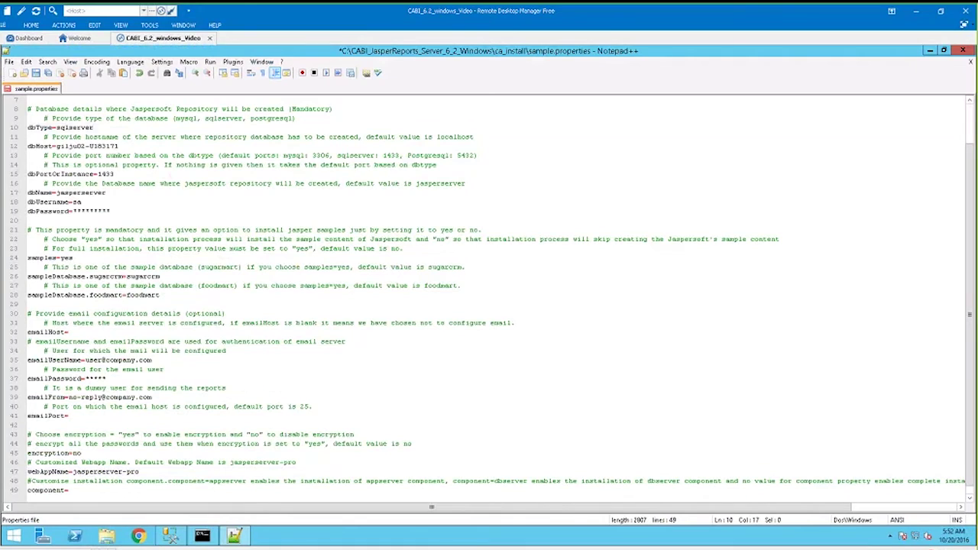
Check the tomcat appServerType, then add a second backslash before Tomcat 8.5 in appServerDir.
scroll(158, 116, "up", 2)
left_click(115, 118)
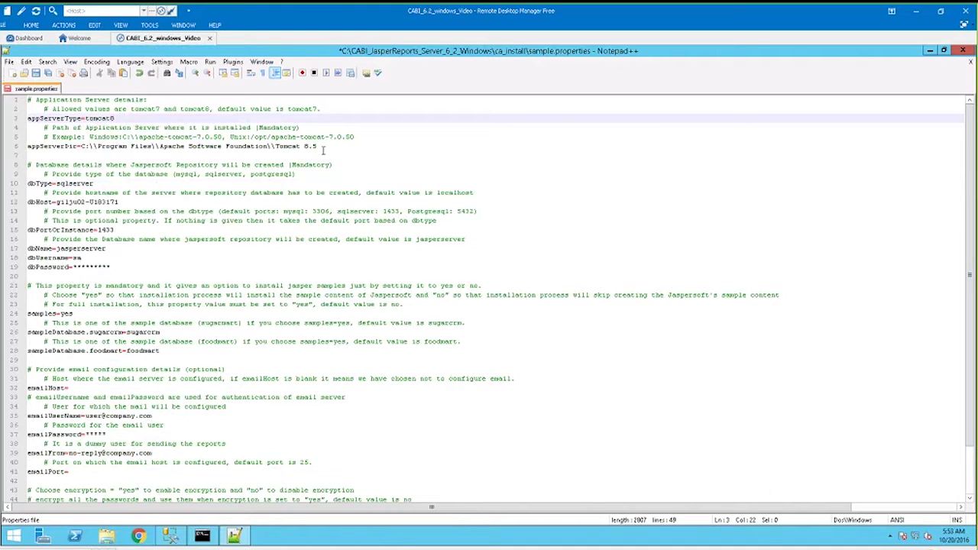
left_click(210, 109)
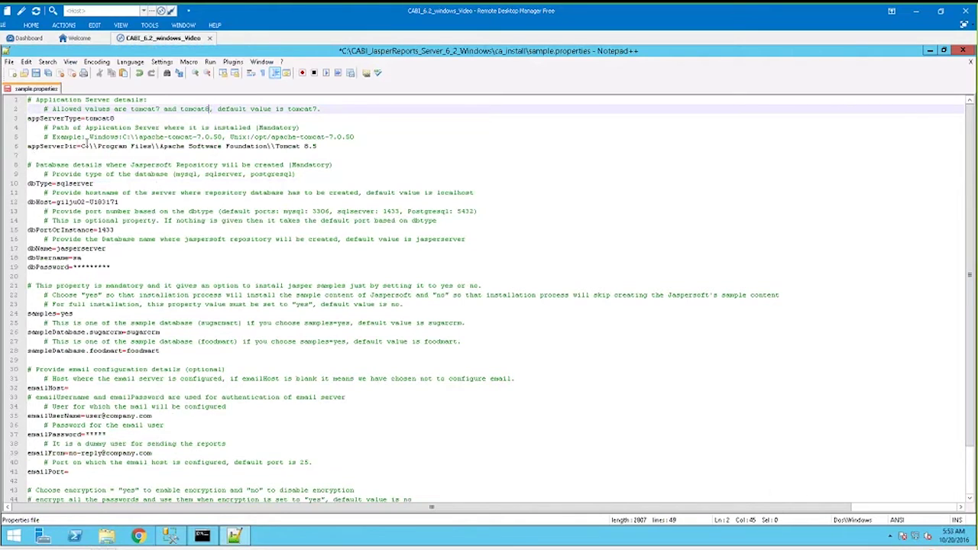
left_click(96, 146)
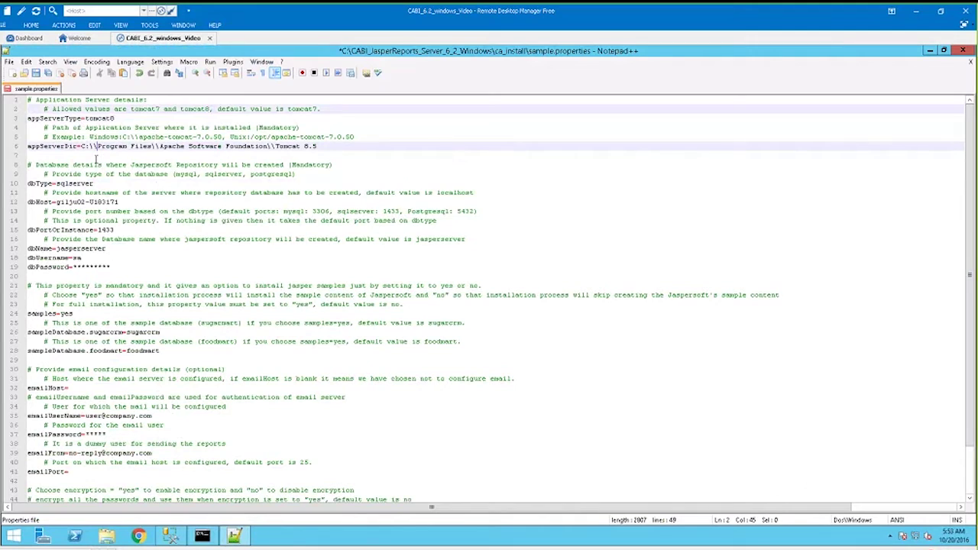
left_click(275, 146)
type("\\")
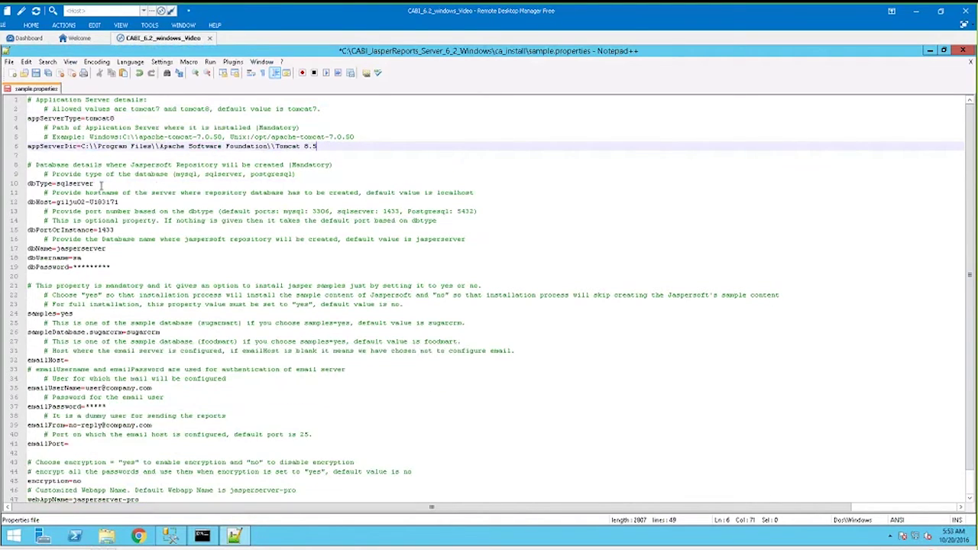
Review the database settings: dbHost, sqlserver port 1433, dbName, dbUsername and dbPassword.
scroll(99, 184, "down", 2)
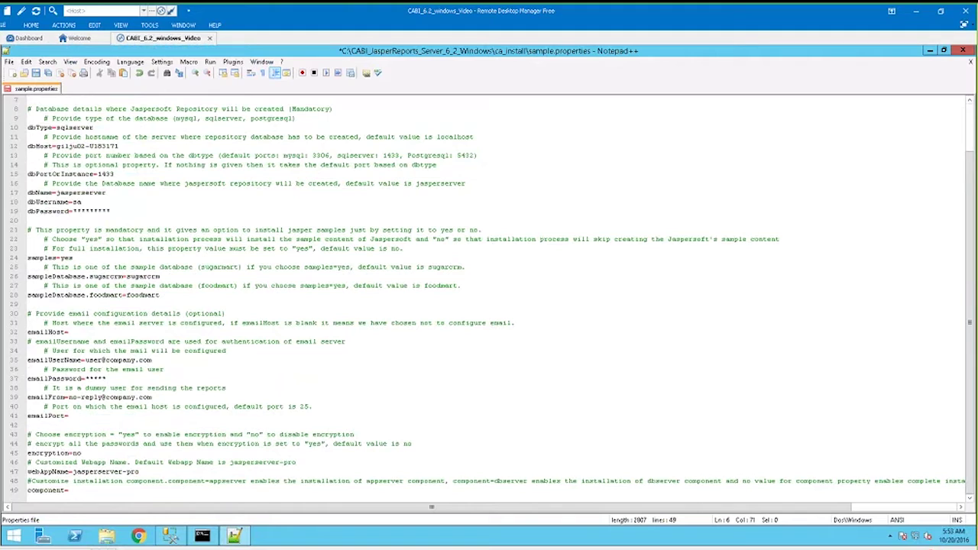
left_click(125, 146)
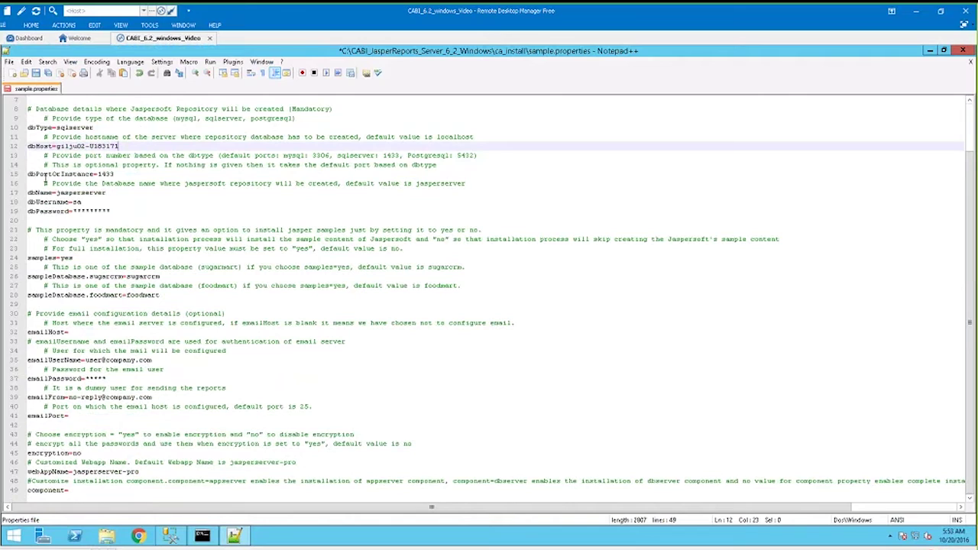
left_click_drag(338, 156, 399, 155)
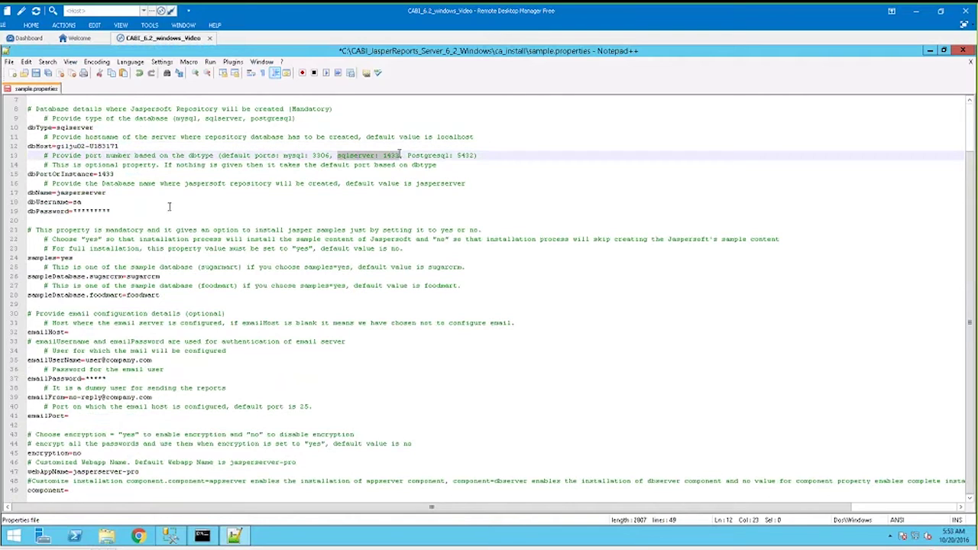
left_click(114, 193)
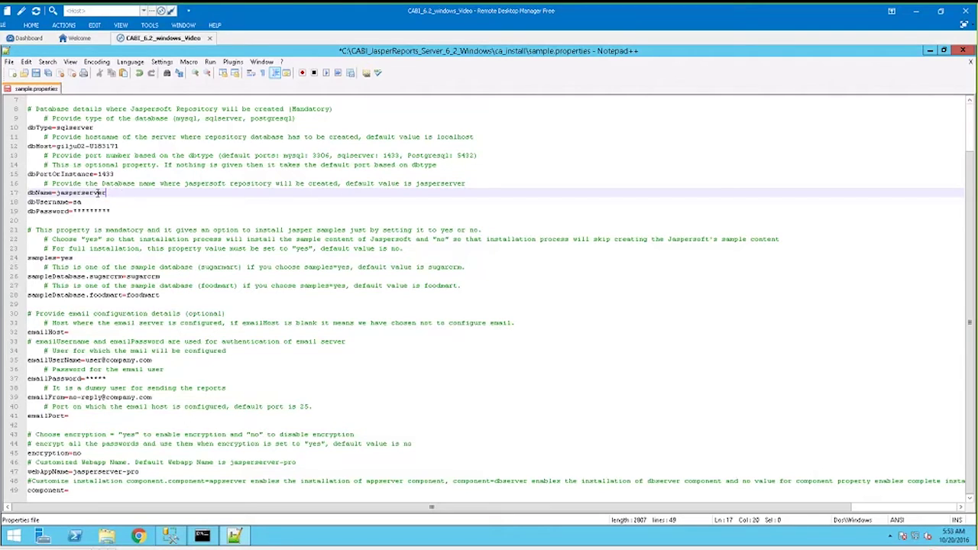
left_click(91, 202)
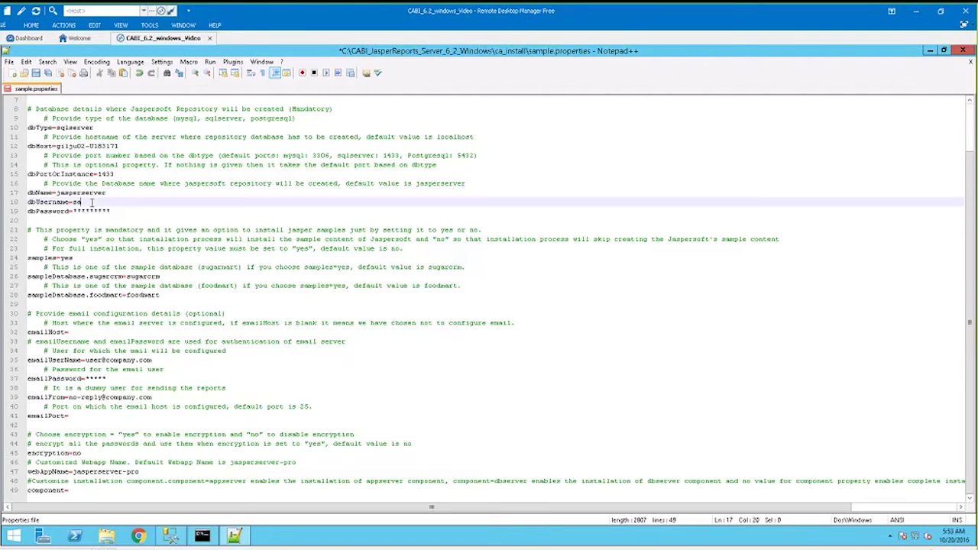
left_click(111, 211)
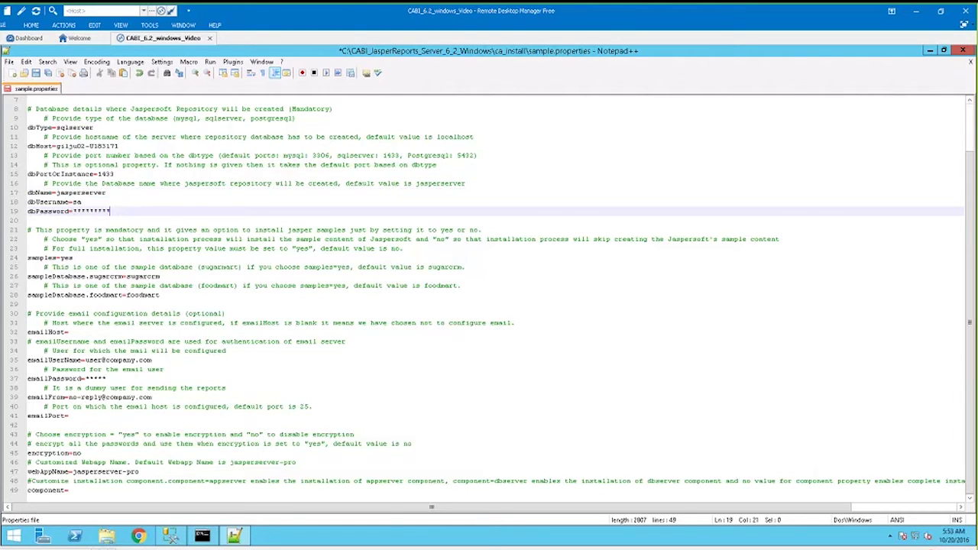
left_click(160, 294)
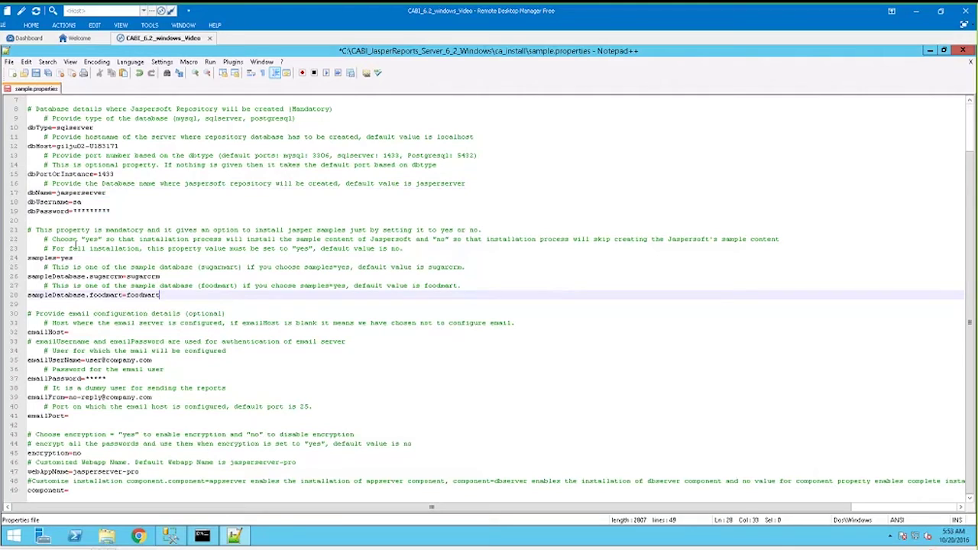
Review samples=yes and the foodmart and sugarcrm sample database lines.
left_click(76, 258)
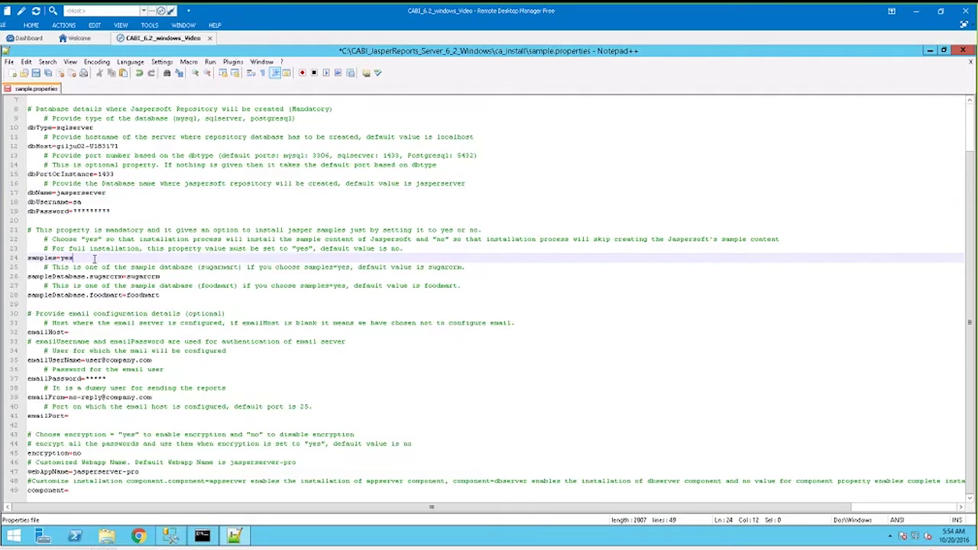
left_click(201, 276)
left_click(197, 294)
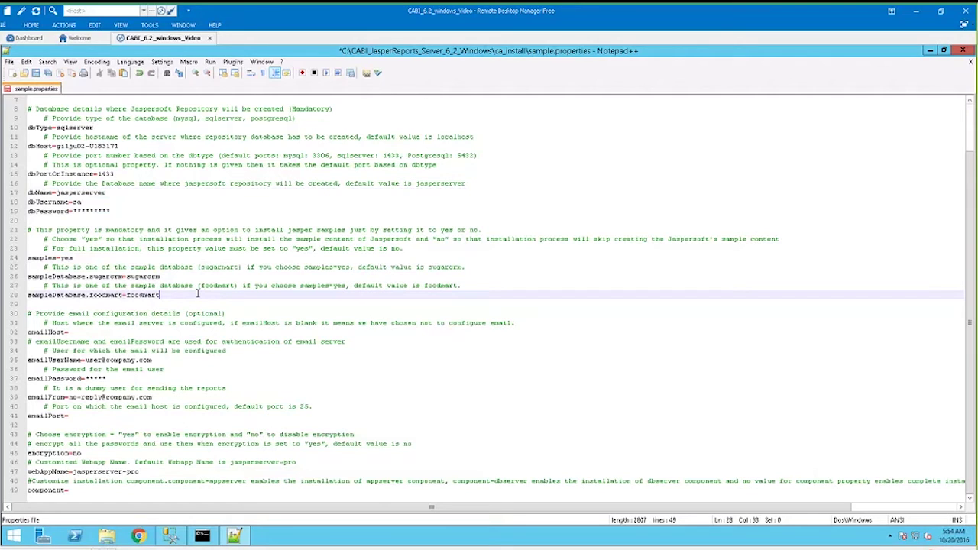
left_click(197, 276)
key("Up")
key("Down")
left_click(174, 293)
left_click(175, 267)
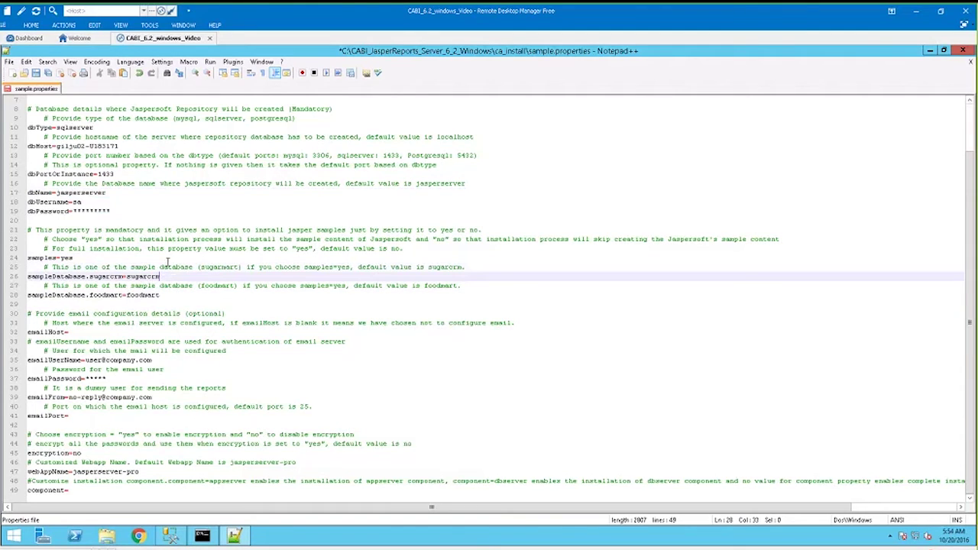
left_click(169, 259)
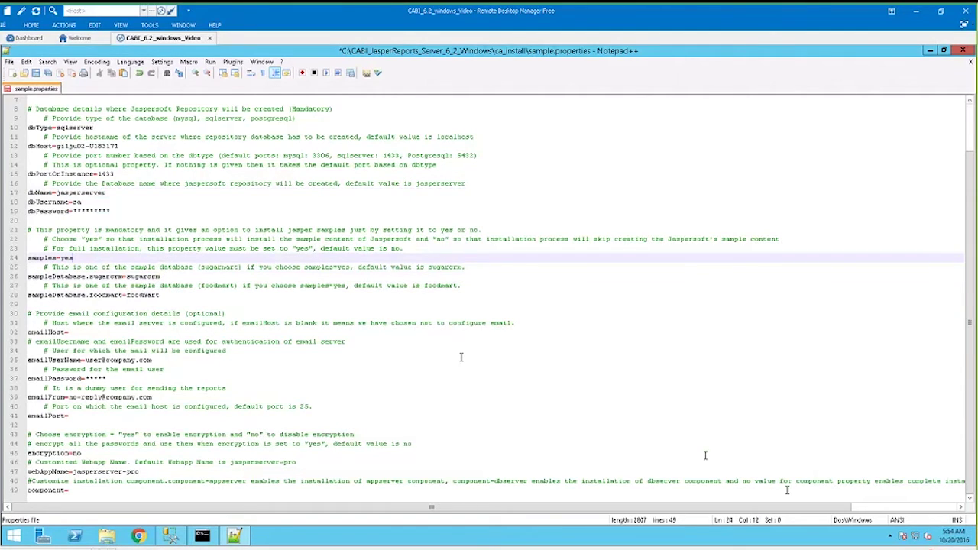
Review the email settings, encryption=no and webAppName=jasperserver-pro.
left_click(91, 333)
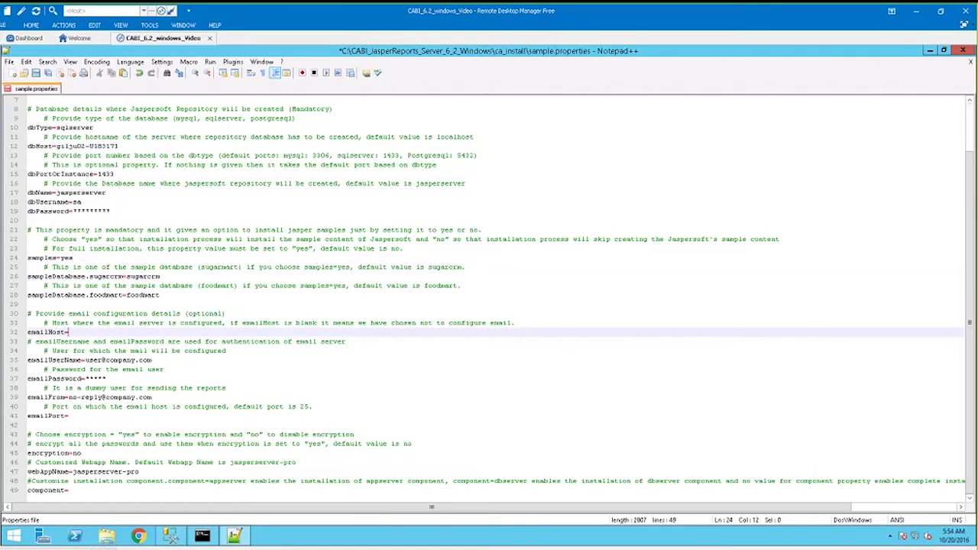
left_click(153, 360)
left_click(164, 378)
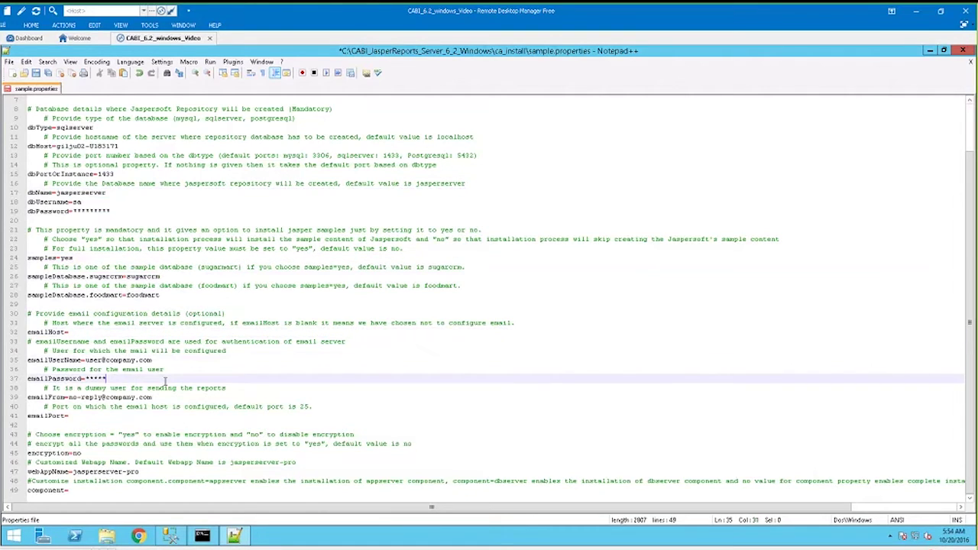
left_click(172, 398)
left_click(168, 414)
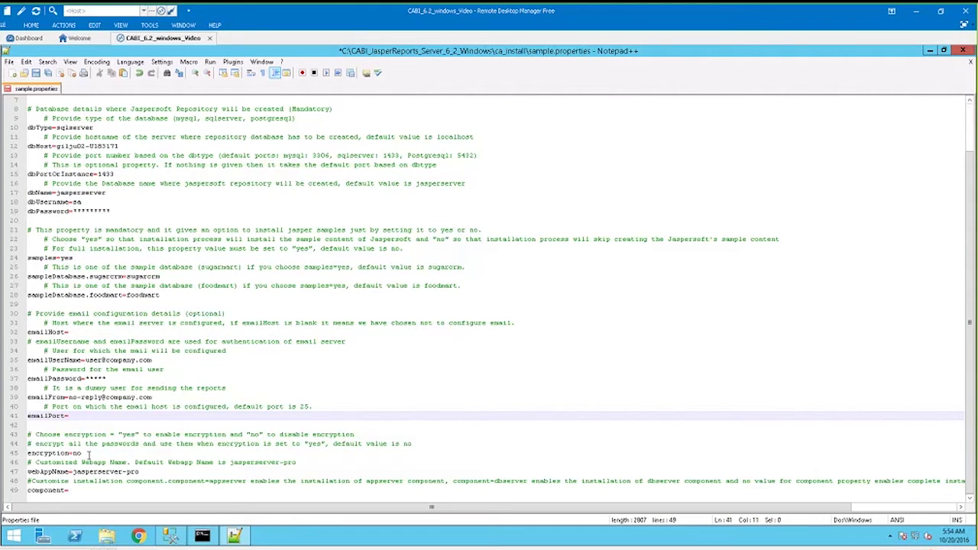
left_click(89, 453)
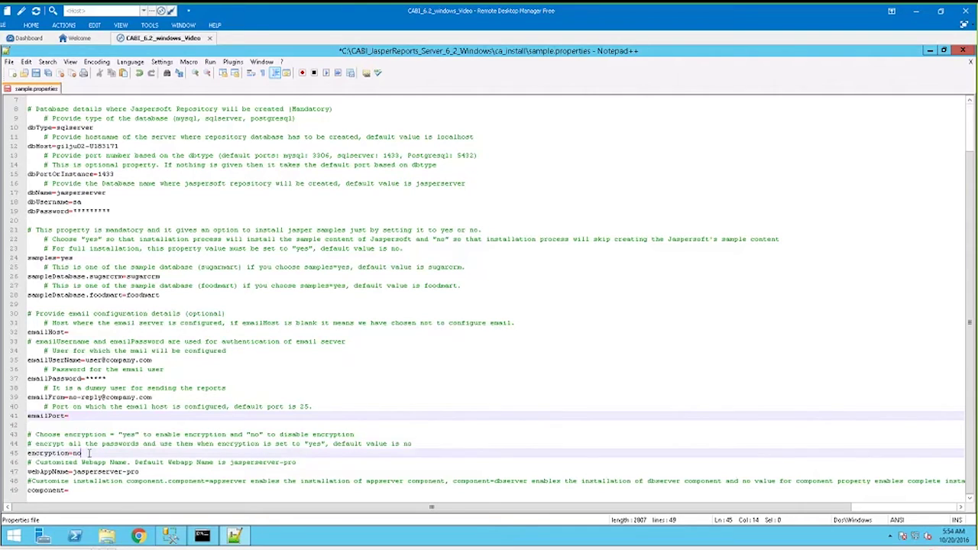
left_click(144, 471)
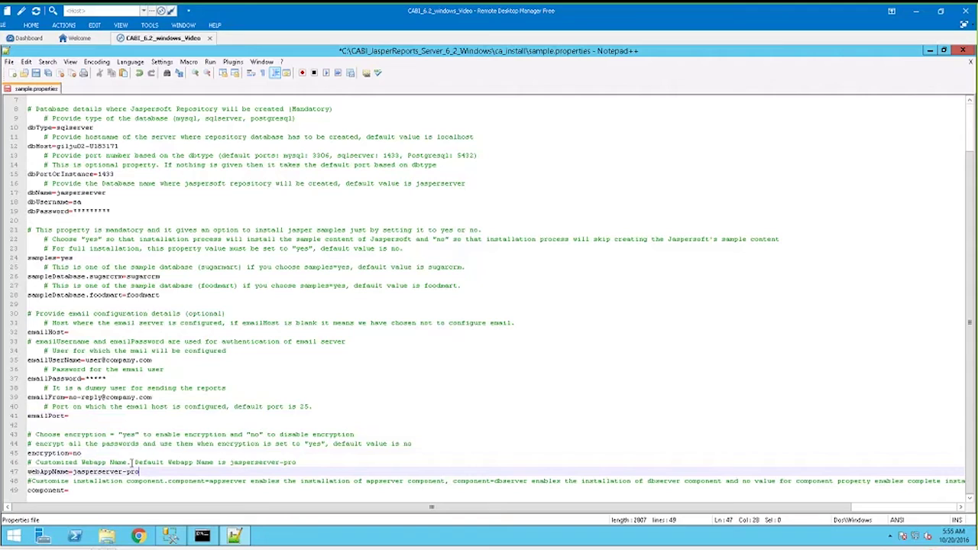
Minimize Notepad++ and open an administrator Command Prompt.
left_click(931, 52)
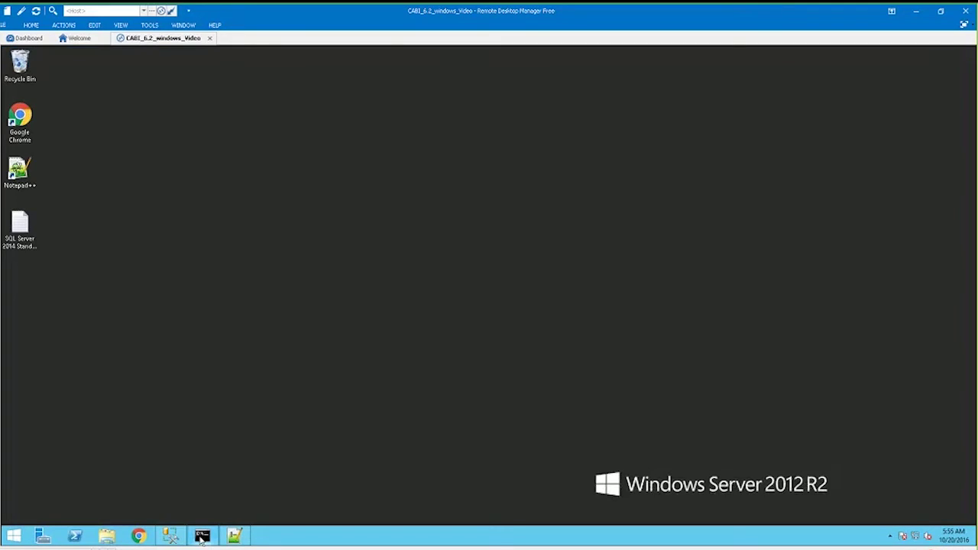
right_click(201, 537)
left_click(209, 486)
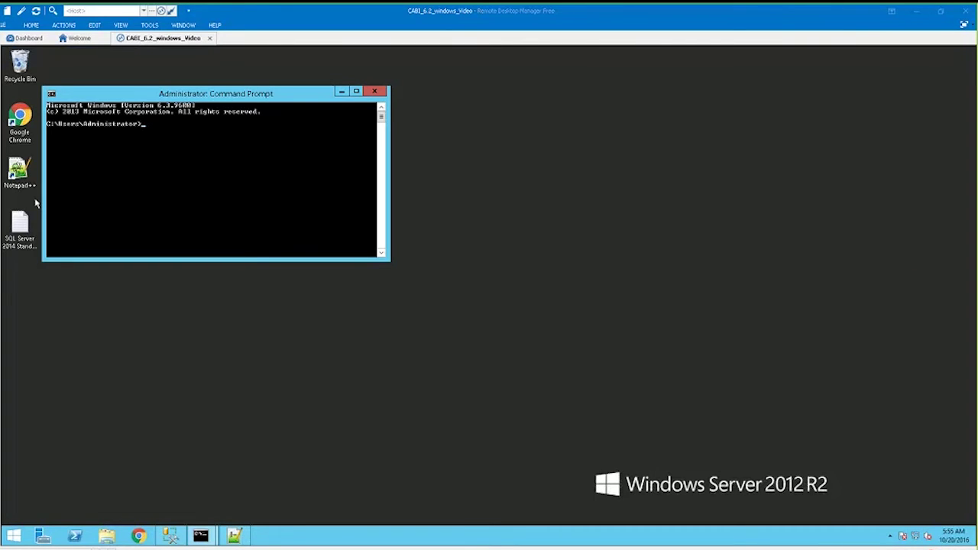
Change directory to C:\CABI_JasperReports_Server_6_2_Windows\ca_install using a pasted cd command.
right_click(240, 192)
left_click(257, 223)
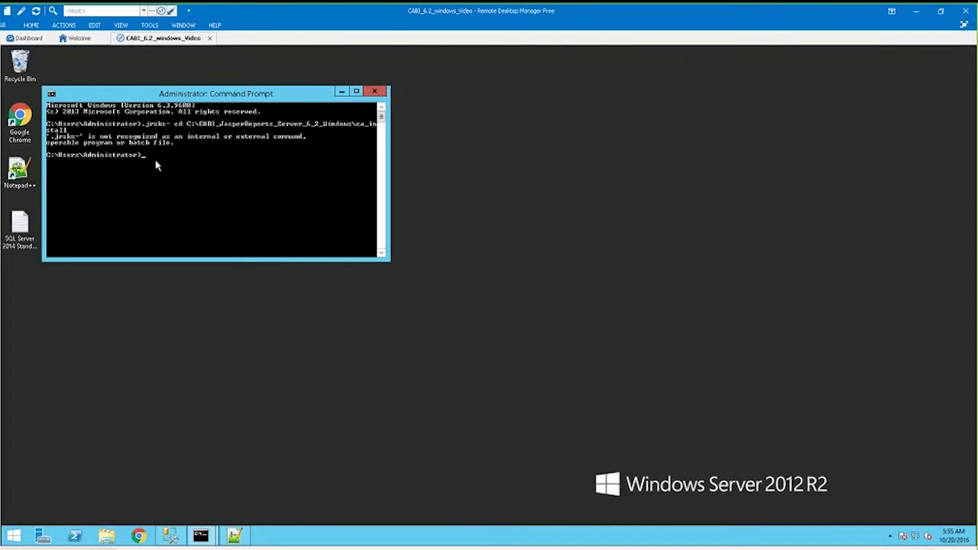
type("cd")
right_click(205, 182)
left_click(236, 212)
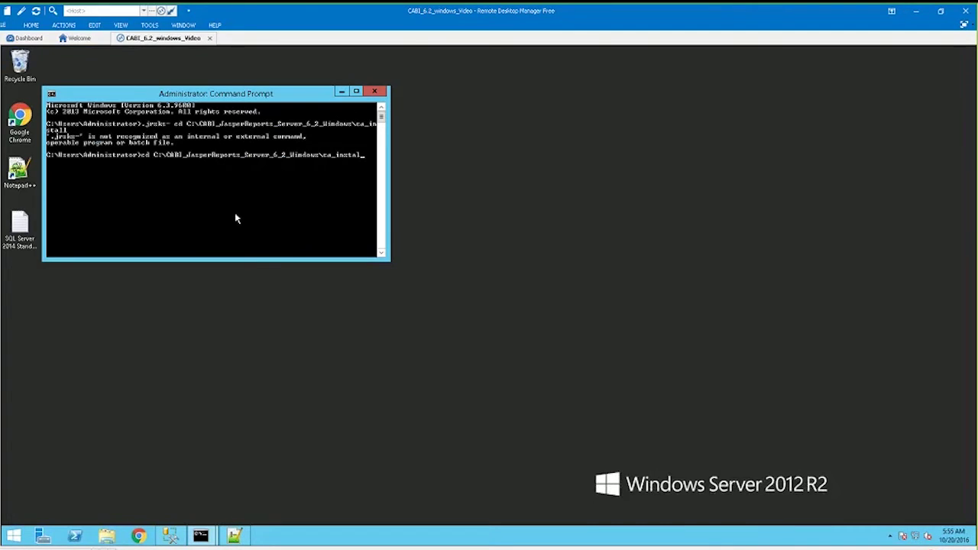
type("l")
key("Return")
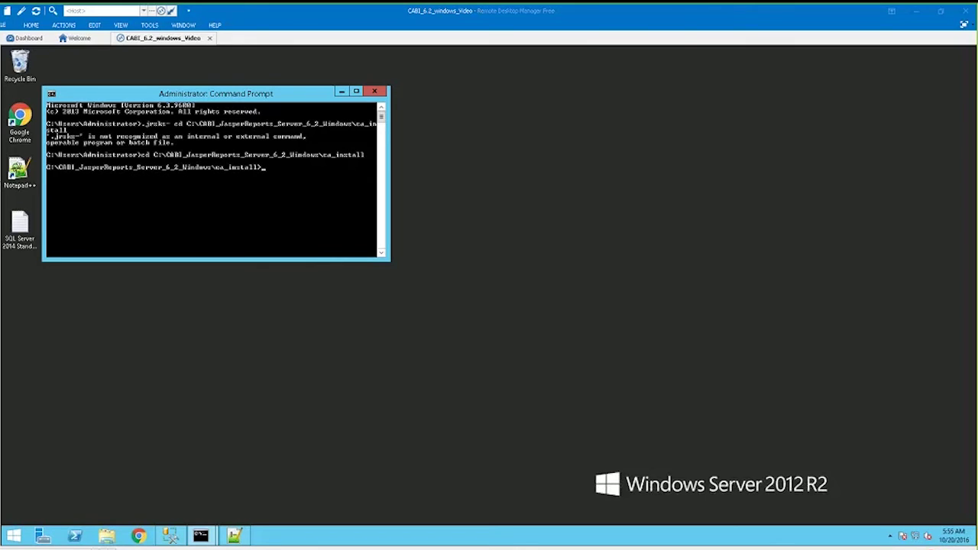
Paste the install.bat -r sample.properties -l install.log command at the prompt.
right_click(315, 193)
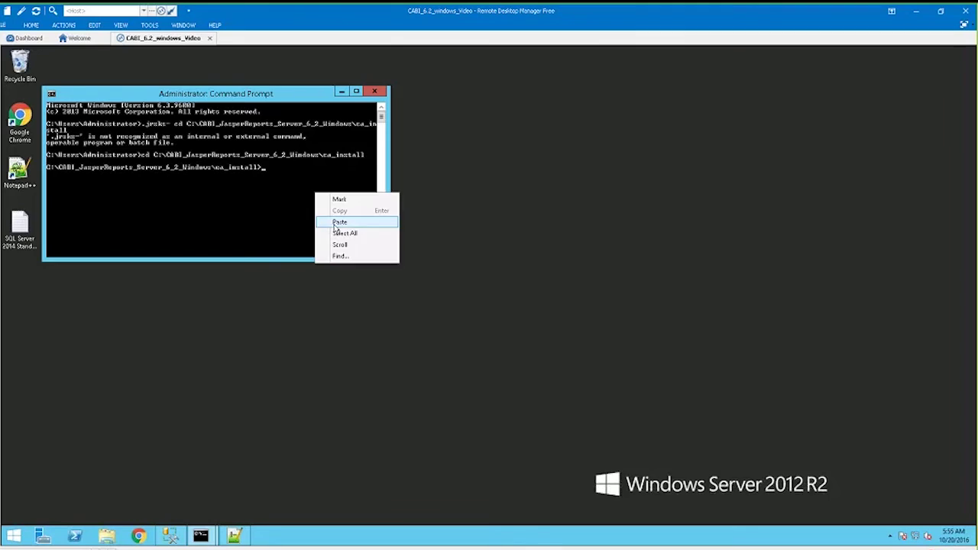
left_click(339, 222)
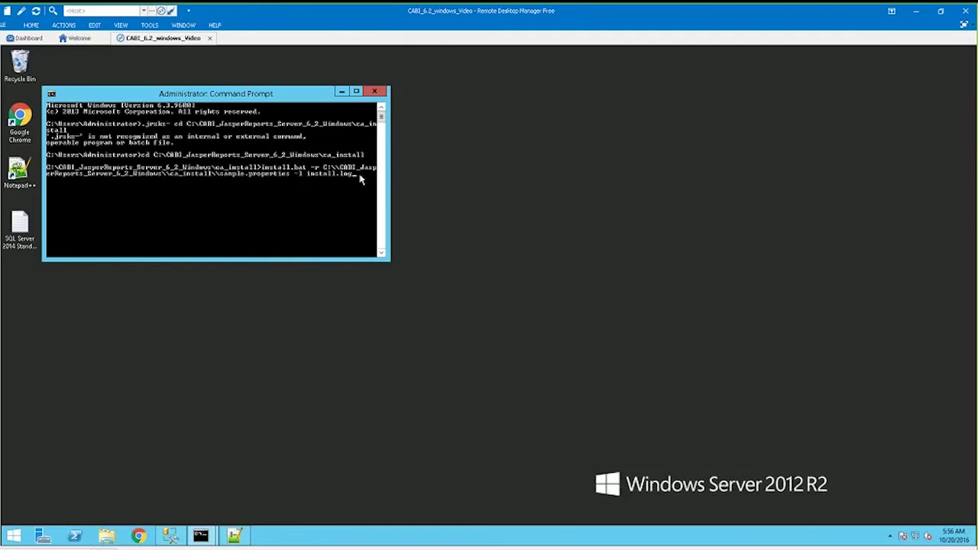
Confirm the install ended with BUILD SUCCESSFUL, minimize the console and open Start.
left_click(375, 92)
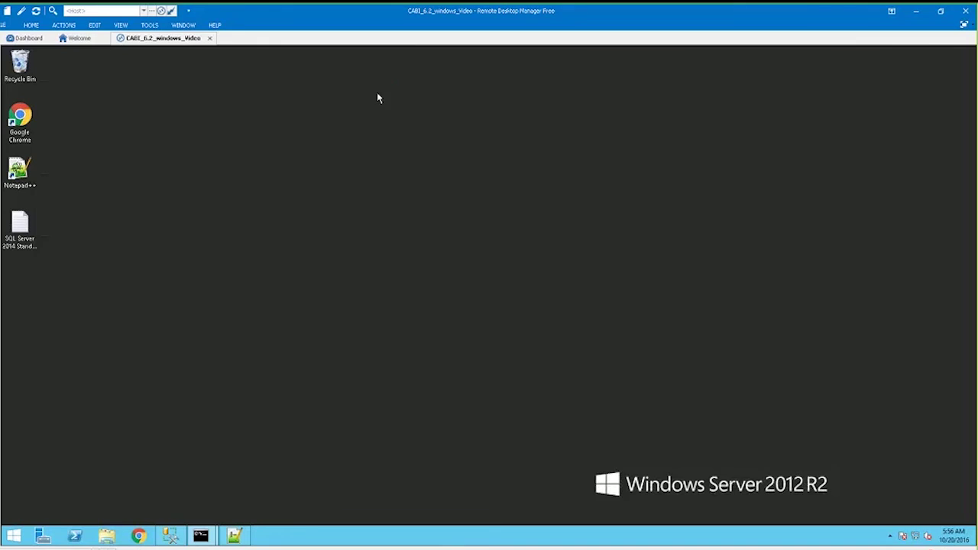
left_click(201, 535)
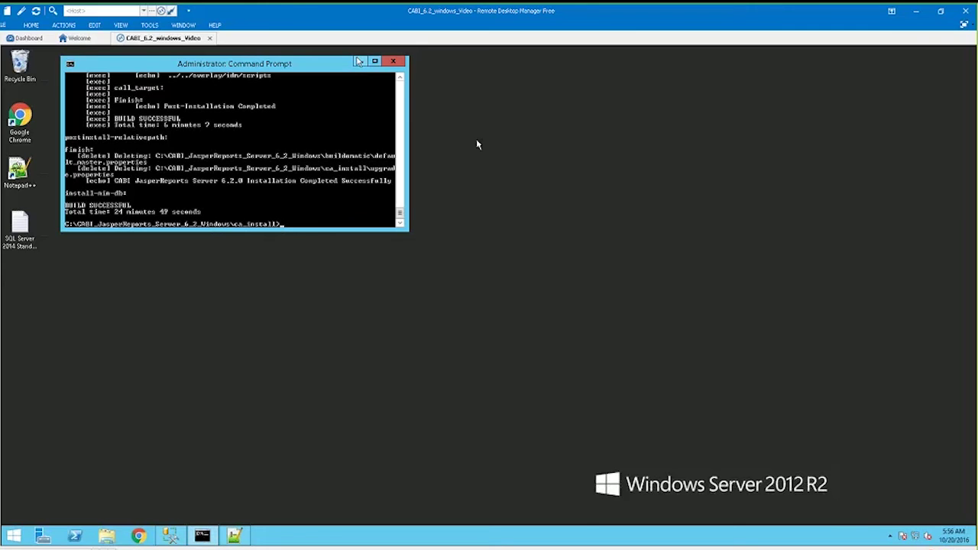
left_click(359, 61)
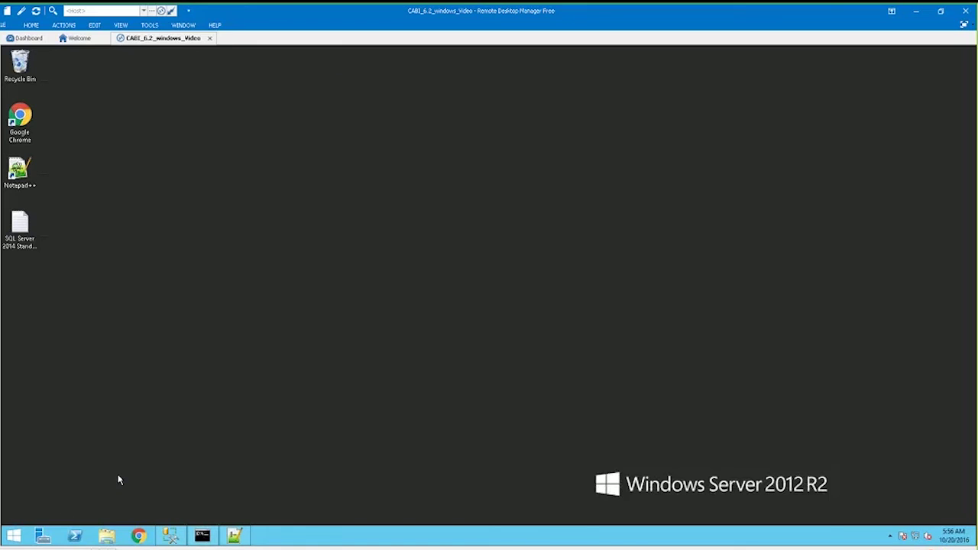
left_click(13, 538)
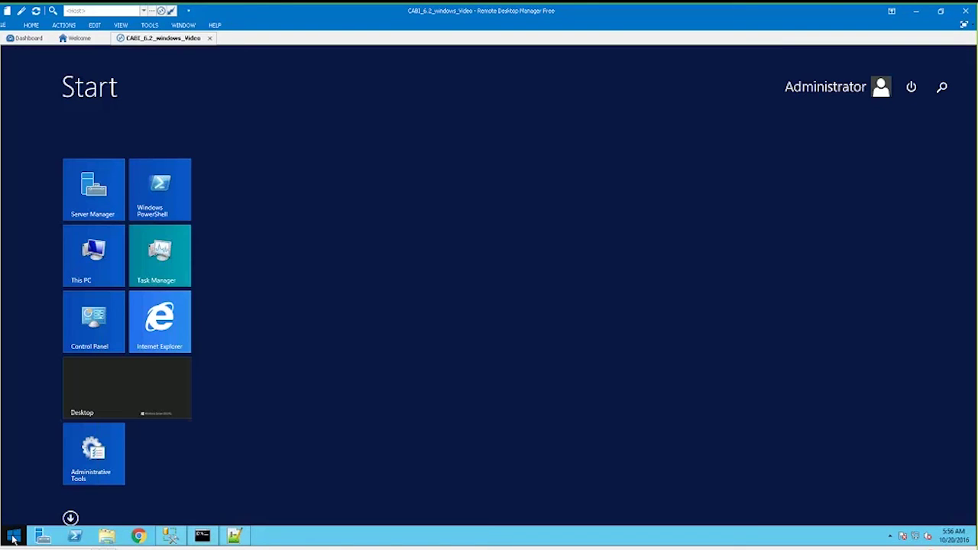
Launch Configure Tomcat from the Apps list and review the Java options.
left_click(70, 519)
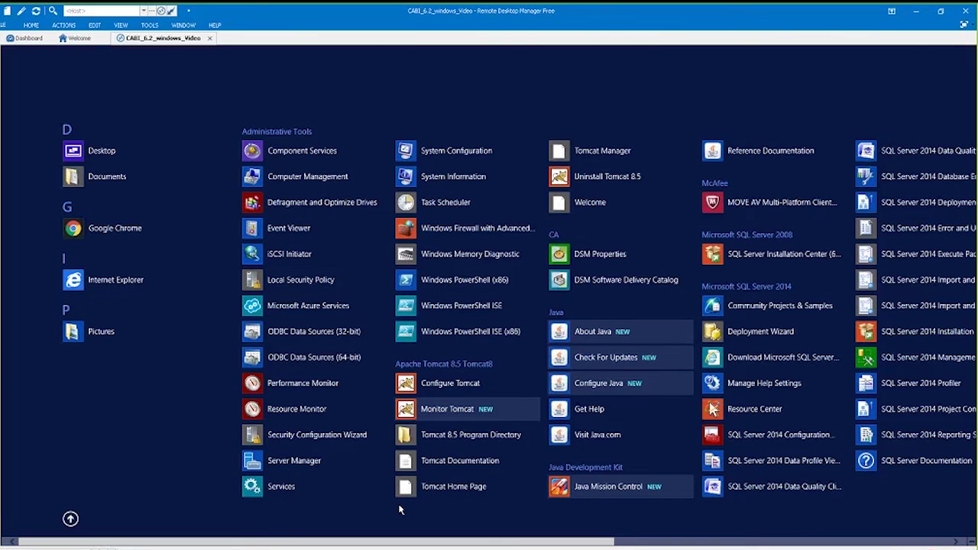
left_click(472, 385)
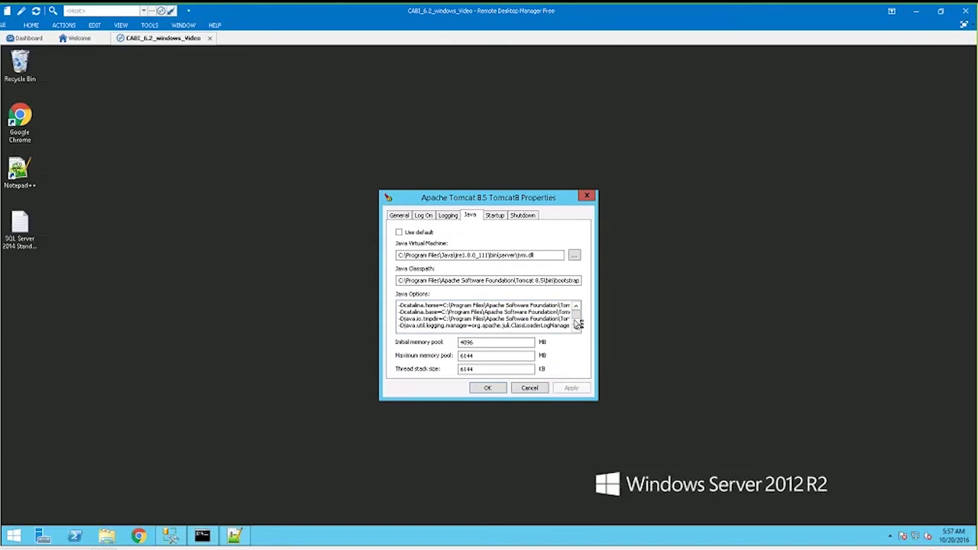
scroll(577, 324, "down", 2)
scroll(578, 321, "up", 3)
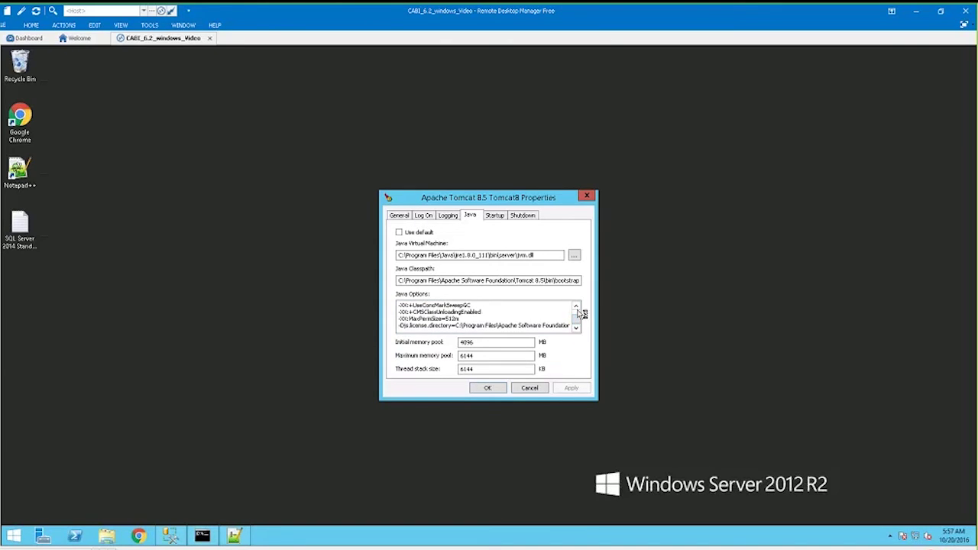
scroll(578, 309, "down", 3)
left_click(576, 327)
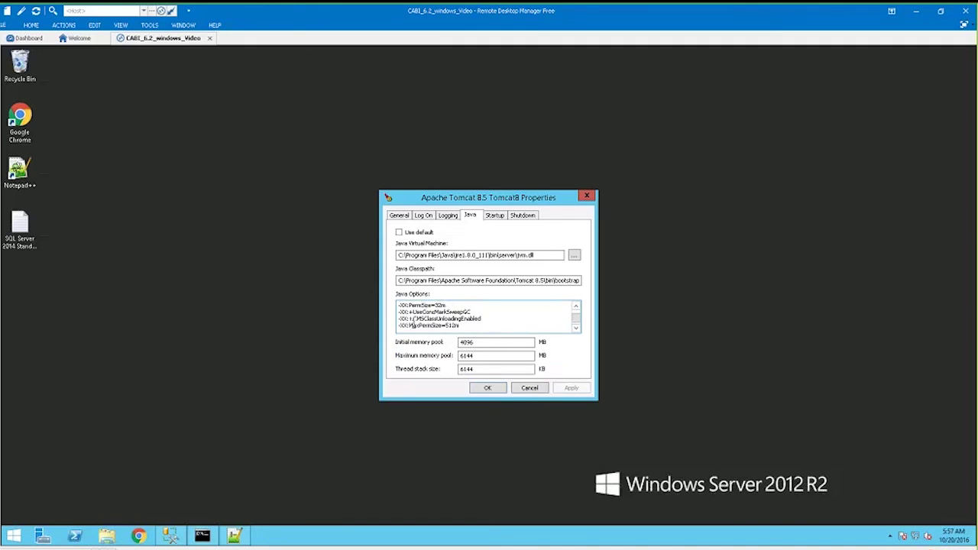
left_click(576, 328)
left_click(576, 328)
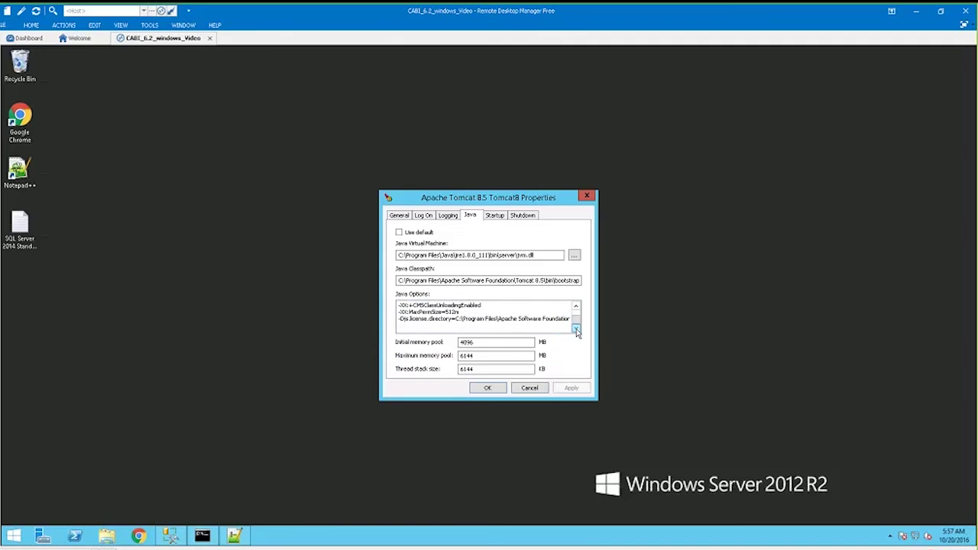
Check 4096 MB initial and 6144 MB maximum memory, confirm Tomcat8 Started, then cancel.
left_click(510, 343)
left_click(492, 355)
left_click(481, 369)
left_click(397, 216)
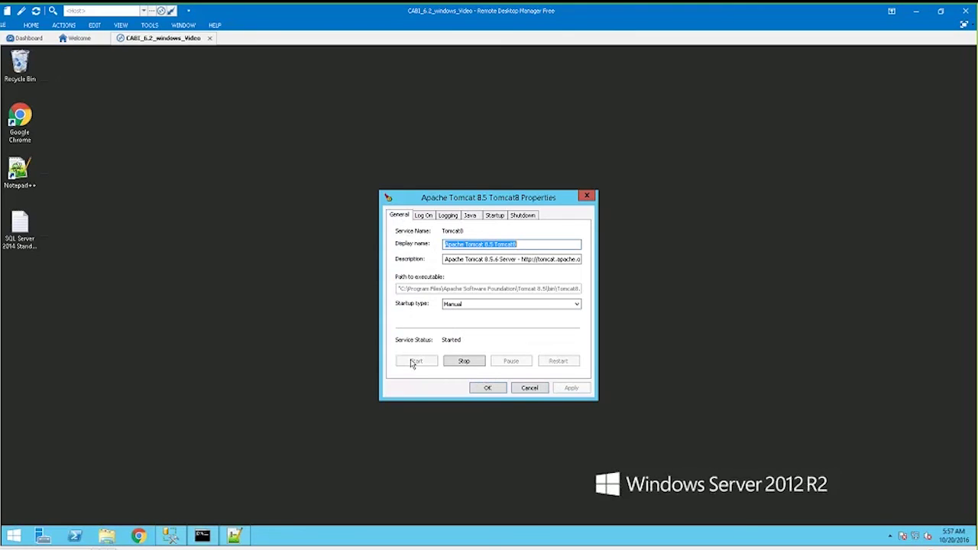
left_click(535, 390)
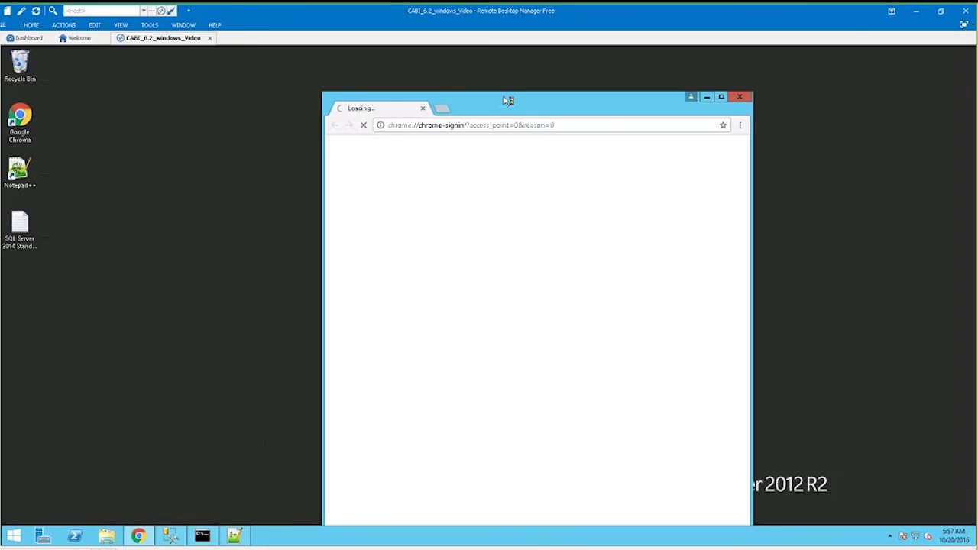
Maximize Chrome and enter localhost:8080/jasperserver-pro in the address bar.
double_click(508, 101)
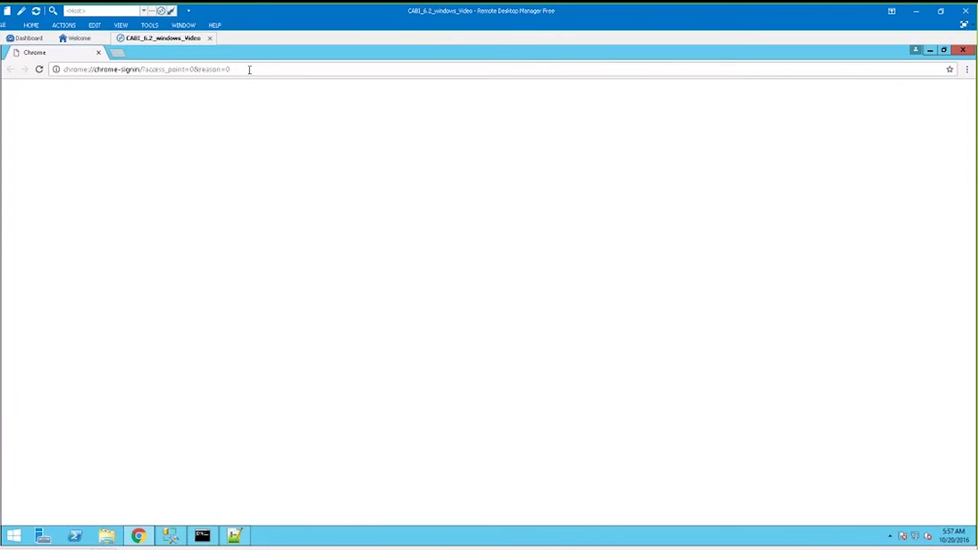
left_click(249, 69)
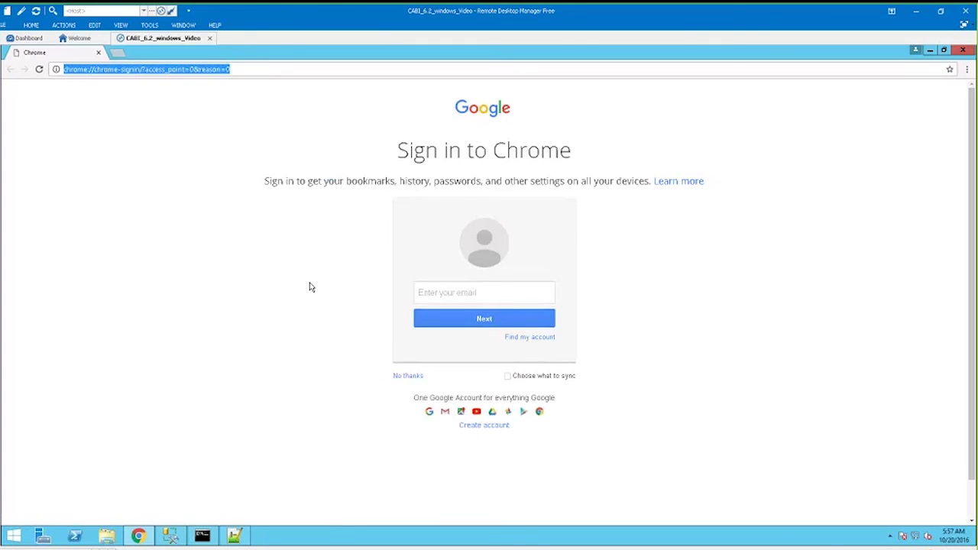
type("localhost:8080")
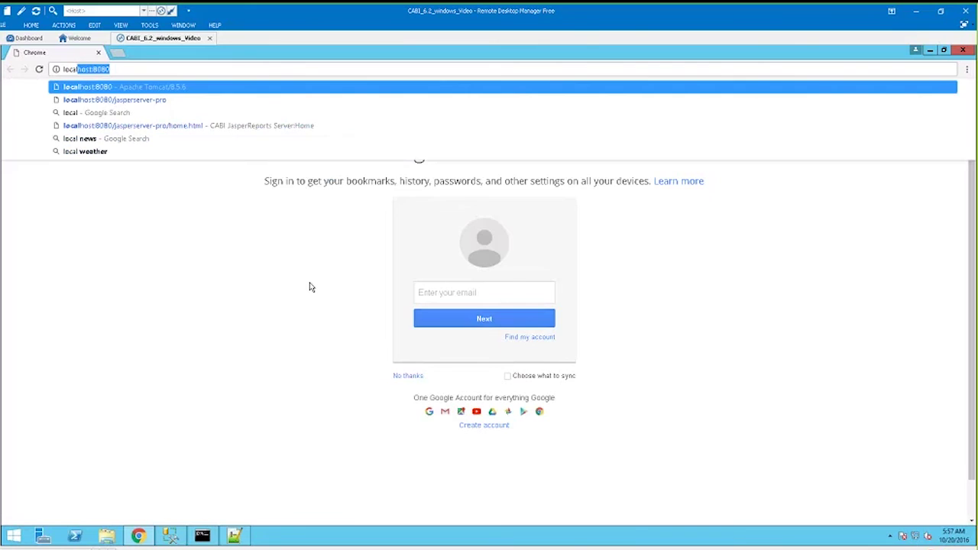
key("Down")
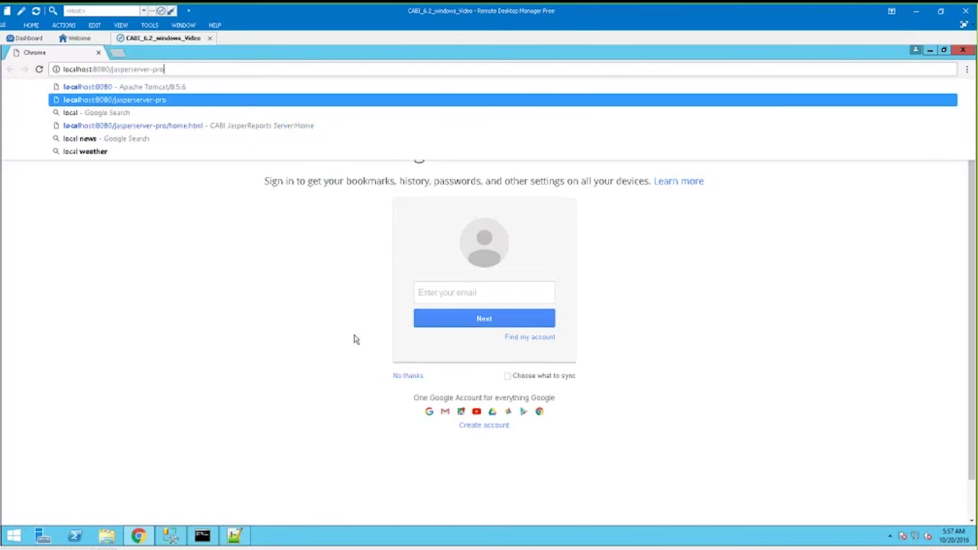
left_click_drag(199, 69, 110, 68)
left_click(195, 68)
Load the JasperReports Server login page and sign in with the saved credentials.
key("Return")
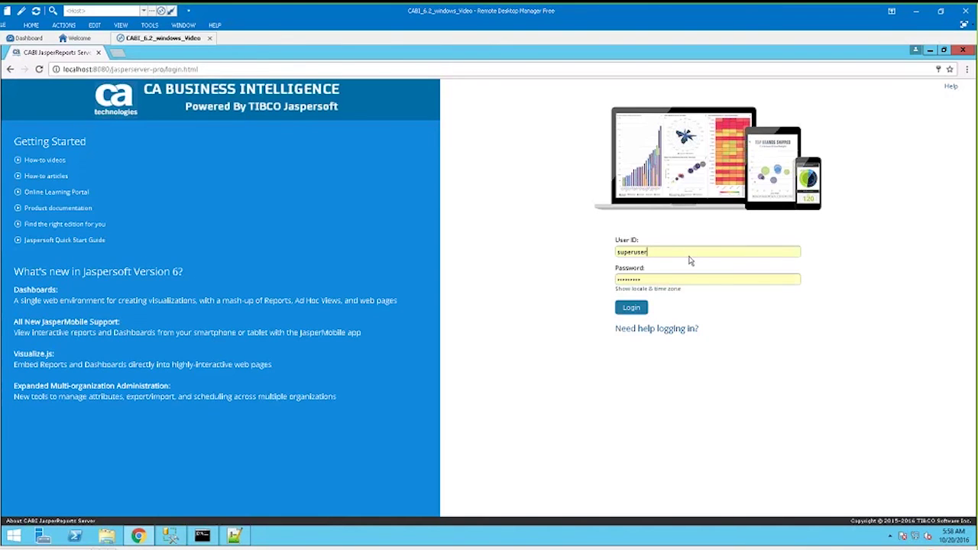
left_click(666, 279)
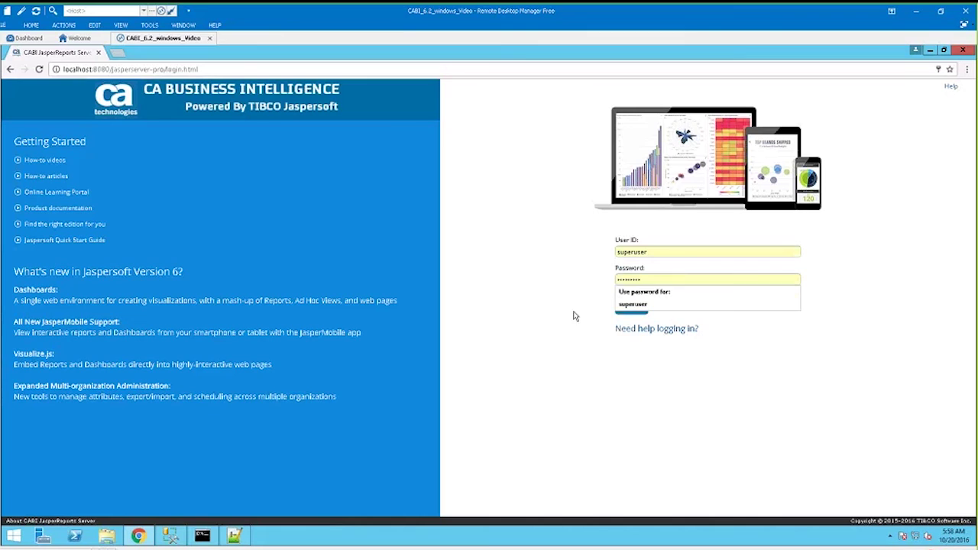
key("Escape")
key("Return")
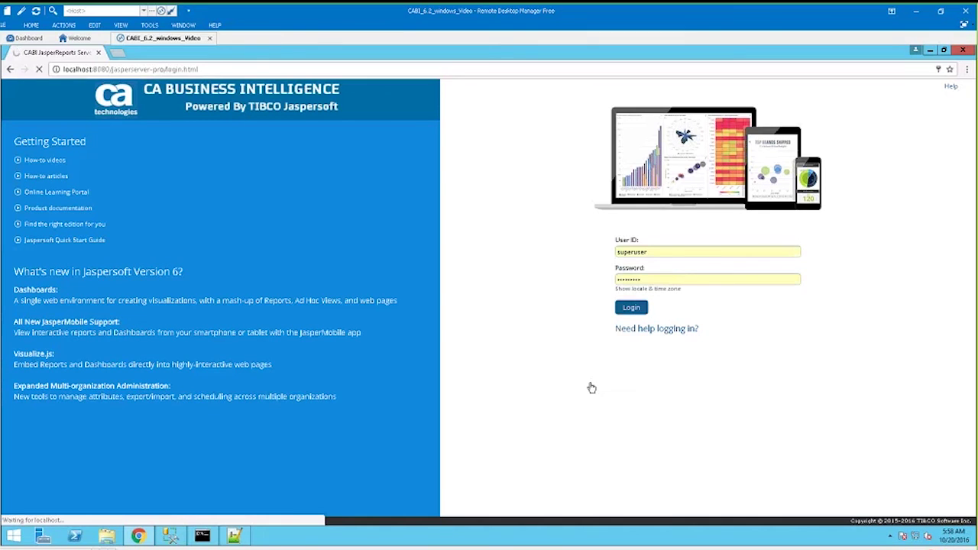